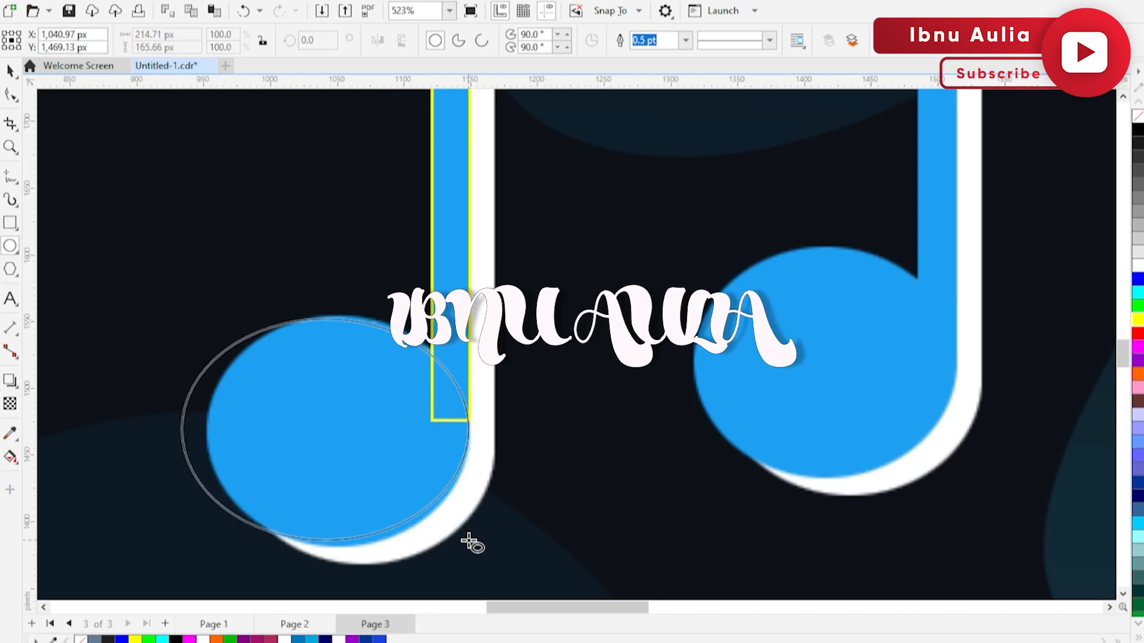
- Fit an ellipse about 198 × 176 px over the left note head and give it a yellow outline
drag(327, 313, 424, 310)
scroll(186, 423, up, 3)
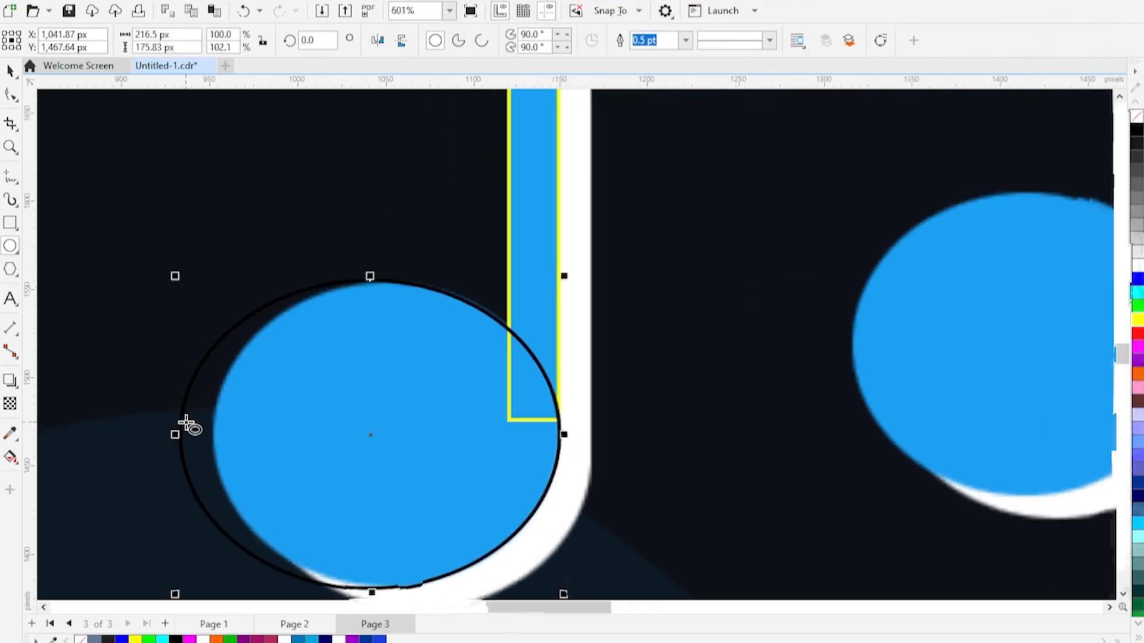
drag(176, 437, 212, 443)
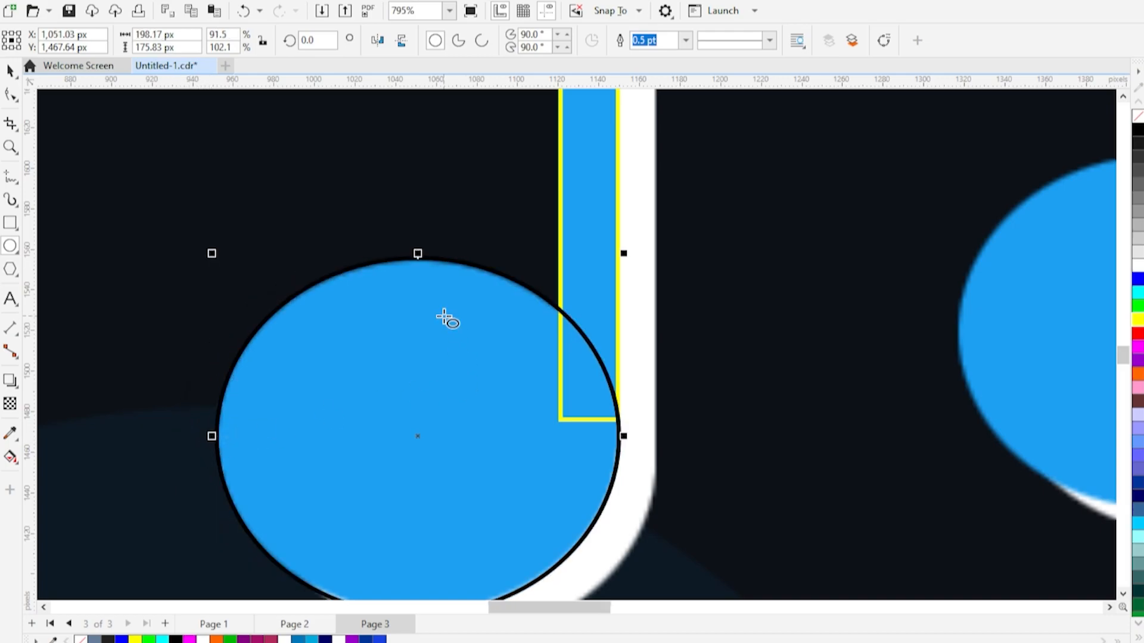
scroll(446, 316, down, 2)
right_click(1138, 322)
scroll(471, 432, down, 3)
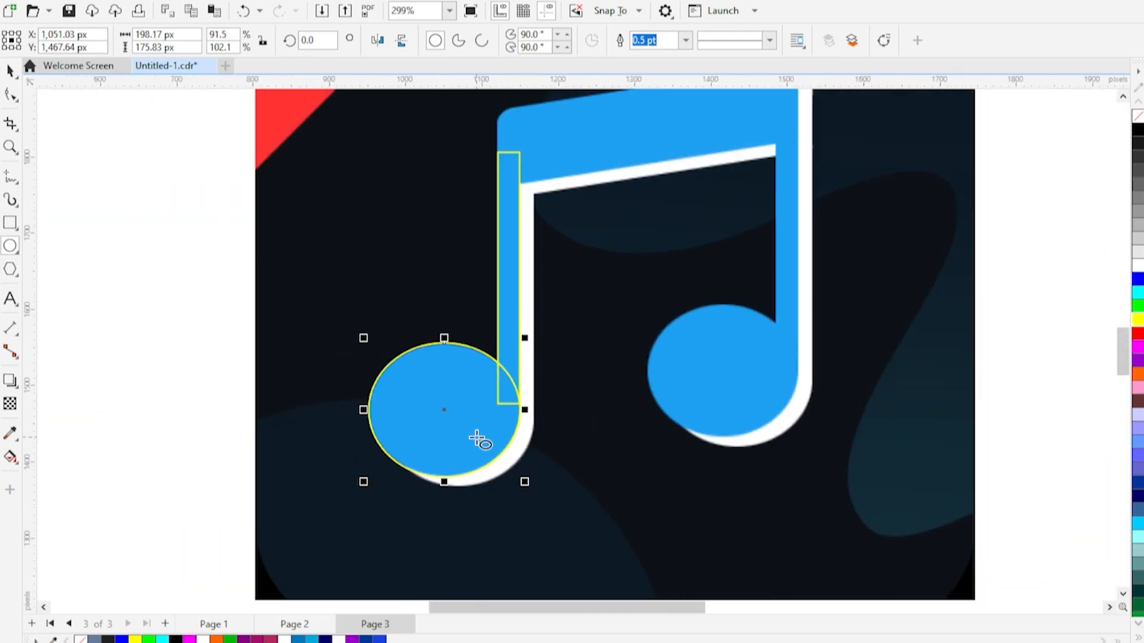
- Duplicate the ellipse together with the stem rectangle and place the copy over the right note's head and stem
click(8, 73)
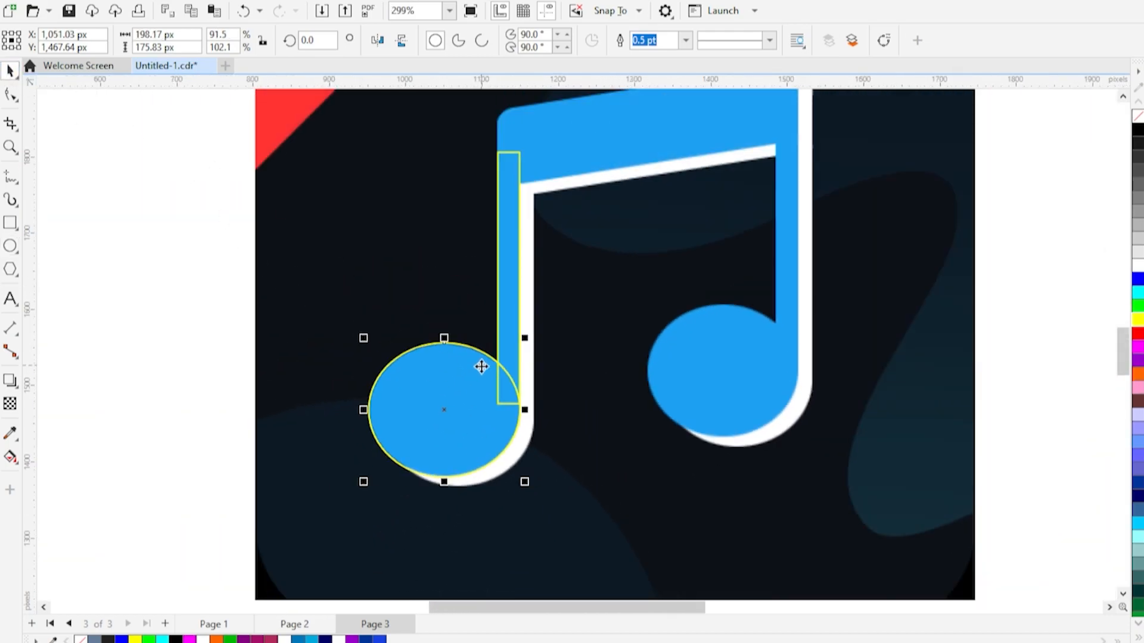
shift+click(509, 320)
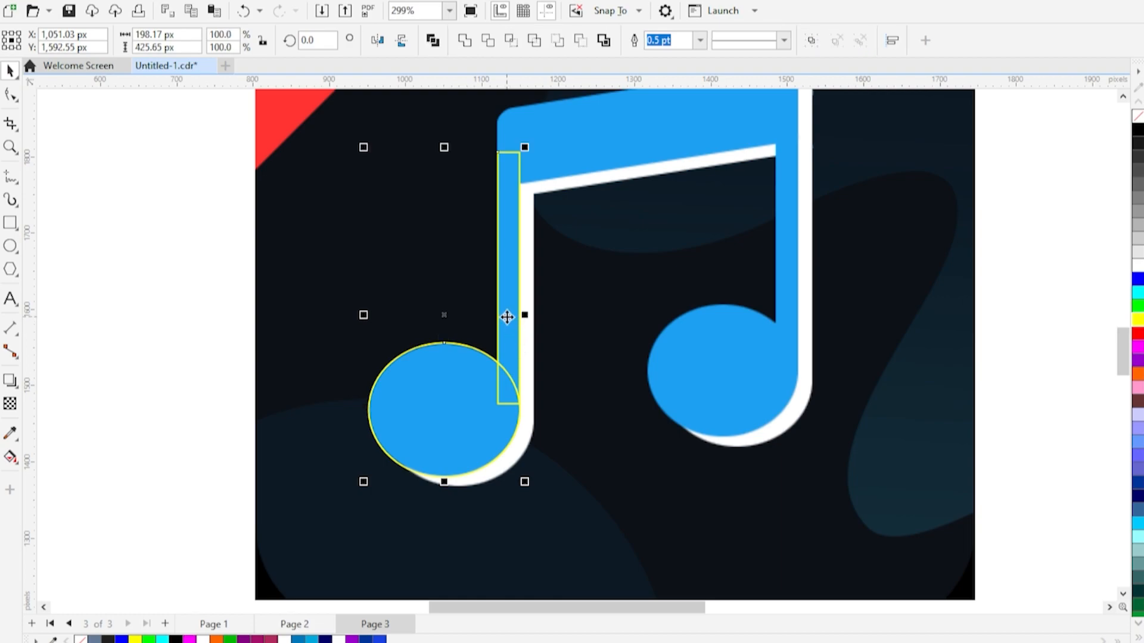
click(555, 312)
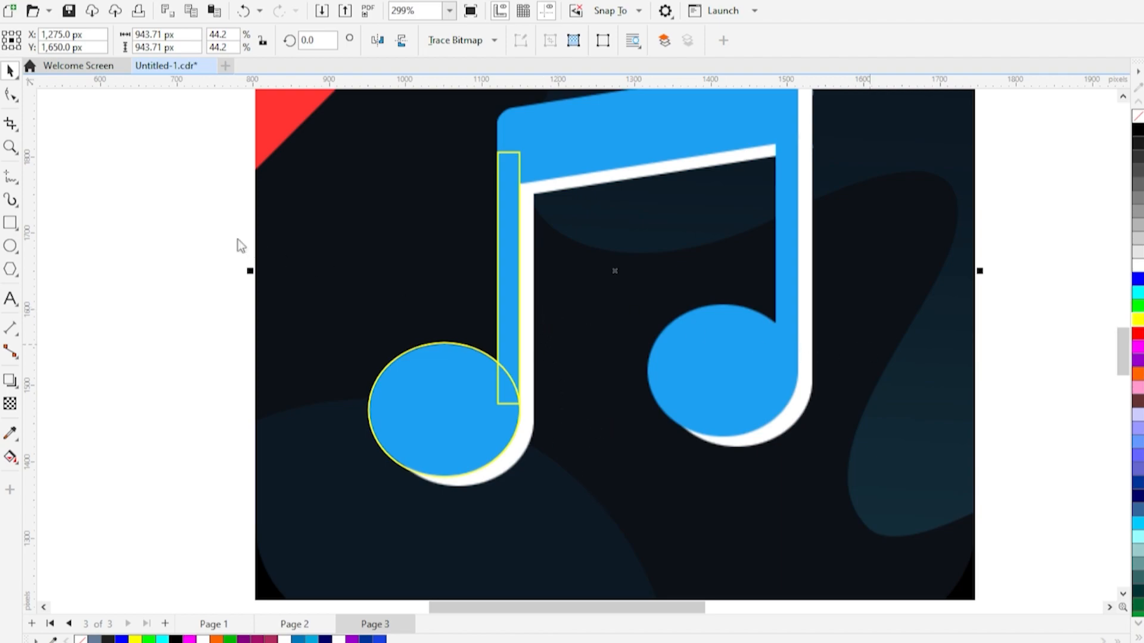
drag(459, 372, 734, 327)
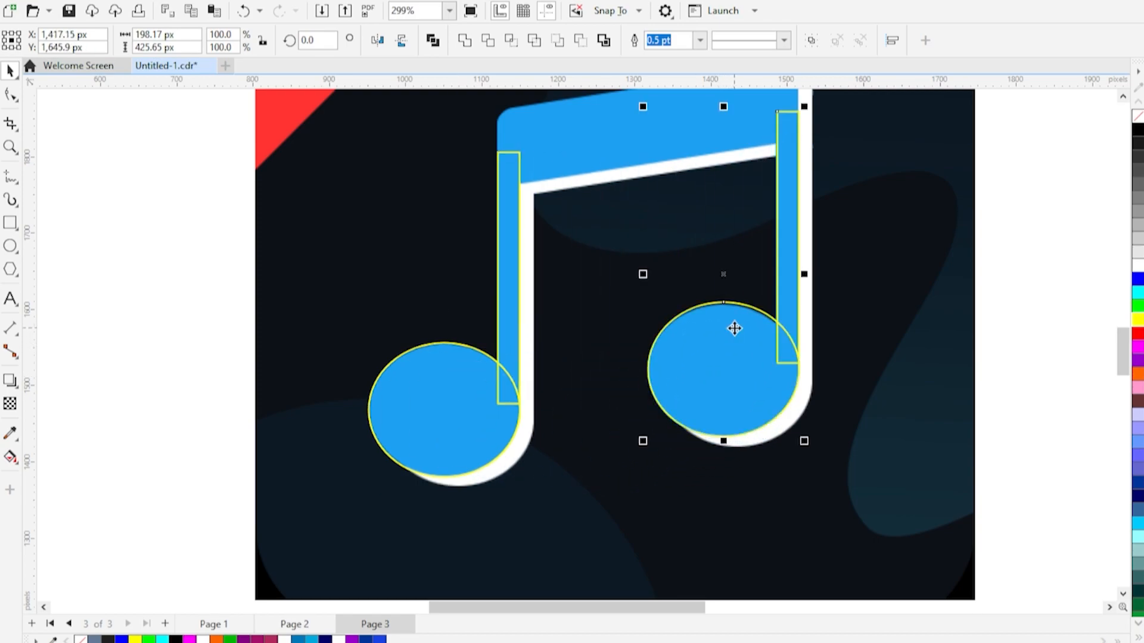
- Draw a rectangle about 385 × 101 px over the slanted beam and give it a yellow outline
scroll(492, 436, down, 1)
scroll(627, 255, up, 1)
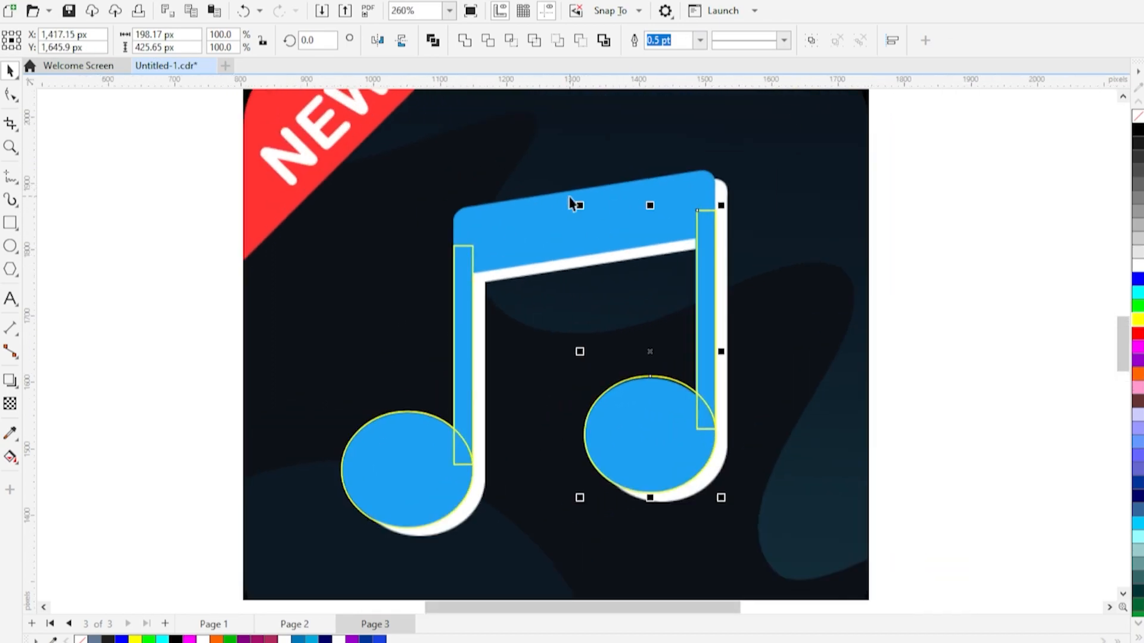
click(10, 222)
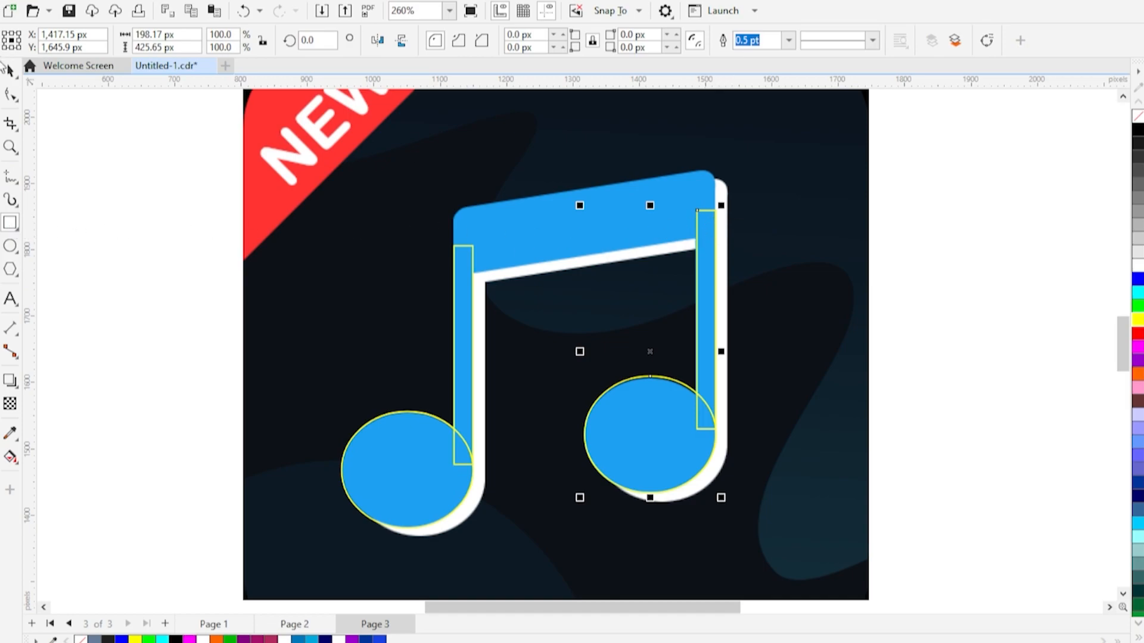
drag(716, 233, 460, 166)
click(10, 70)
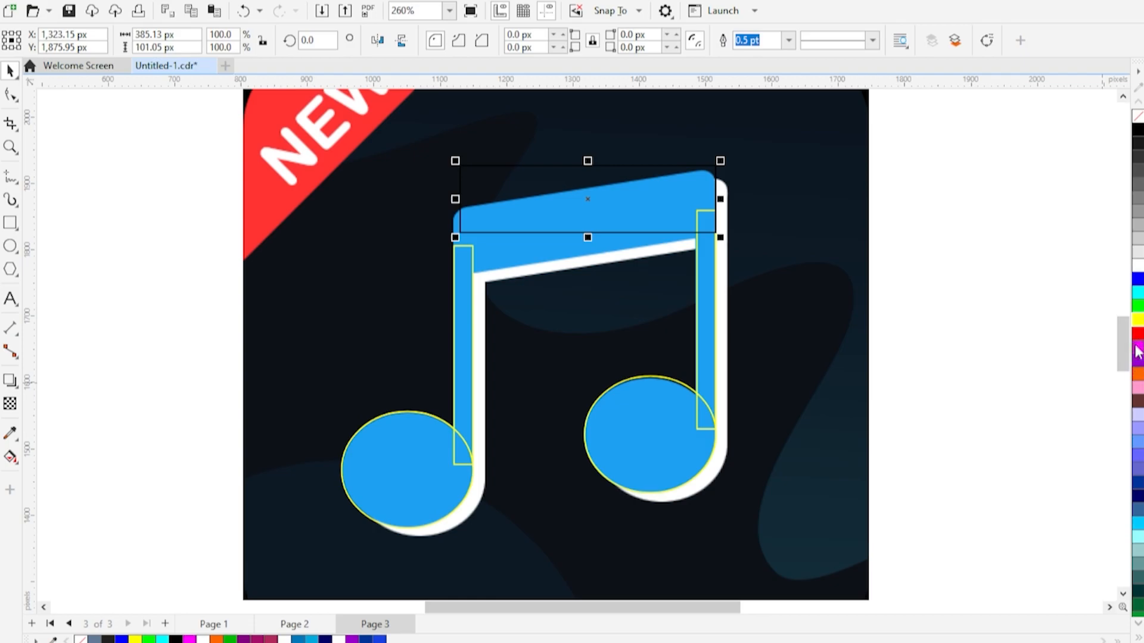
right_click(1138, 324)
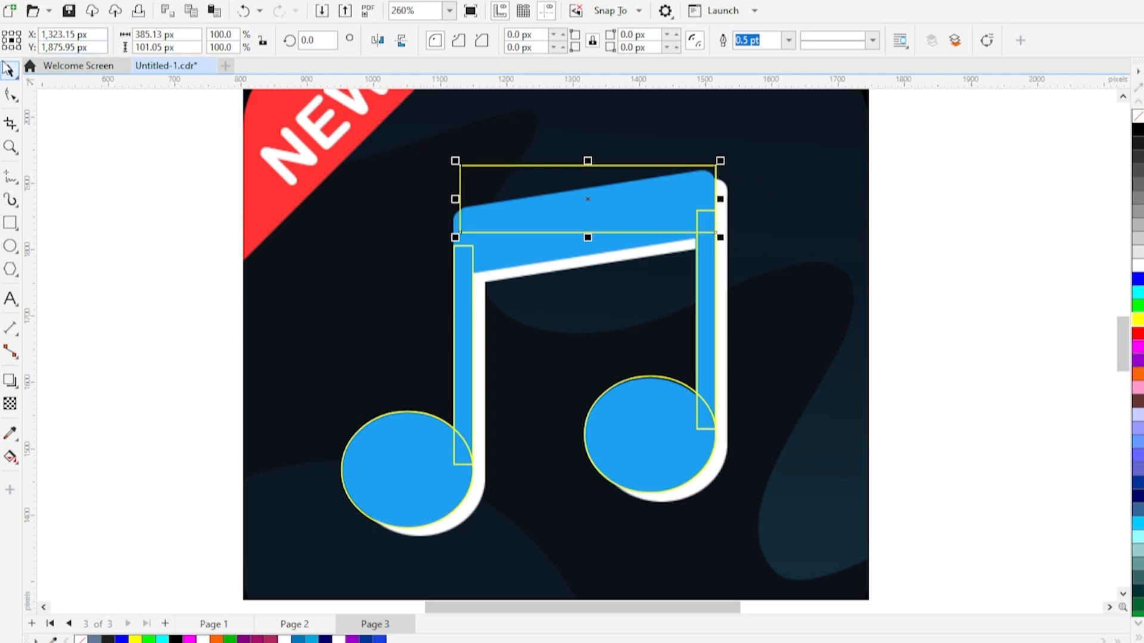
- Widen the beam rectangle to about 396 px, lower it onto the beam's left end, and round its corners to about 18.6 px
scroll(530, 244, up, 2)
drag(373, 183, 360, 182)
drag(599, 156, 598, 200)
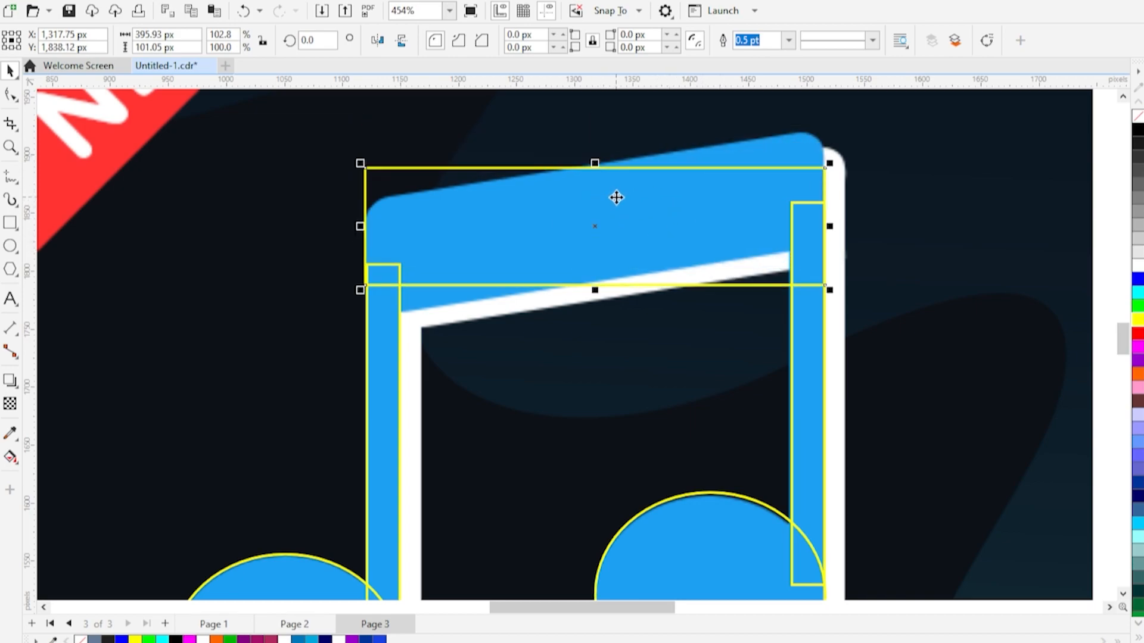
drag(677, 209, 674, 236)
drag(367, 201, 359, 226)
click(11, 71)
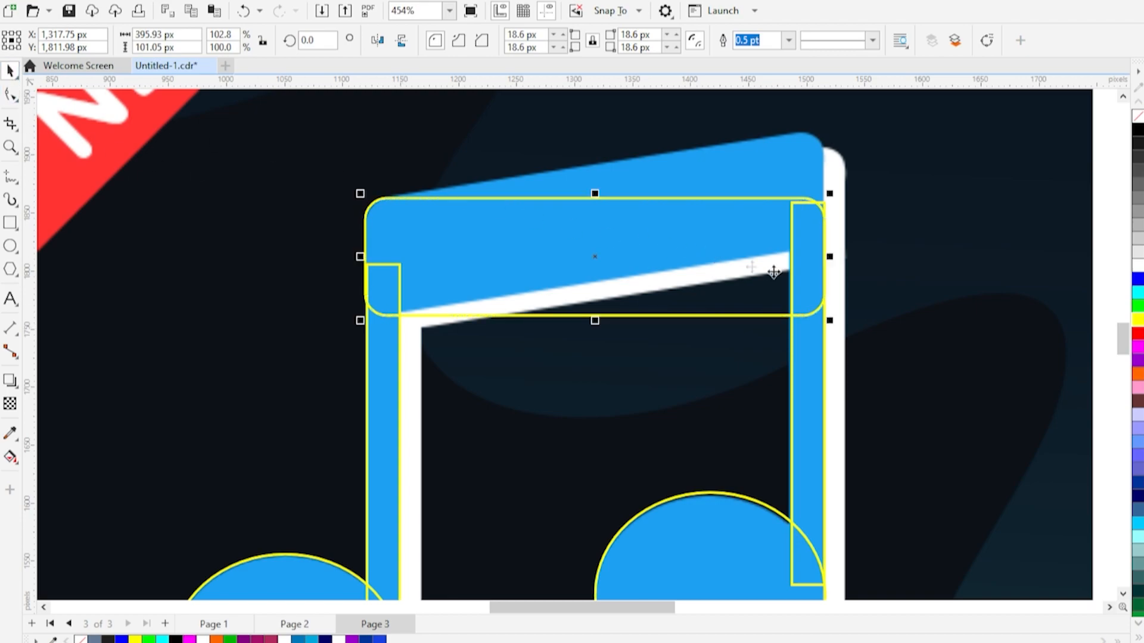
- Skew the rounded rectangle vertically, raising its right end to match the slant of the beam
click(681, 238)
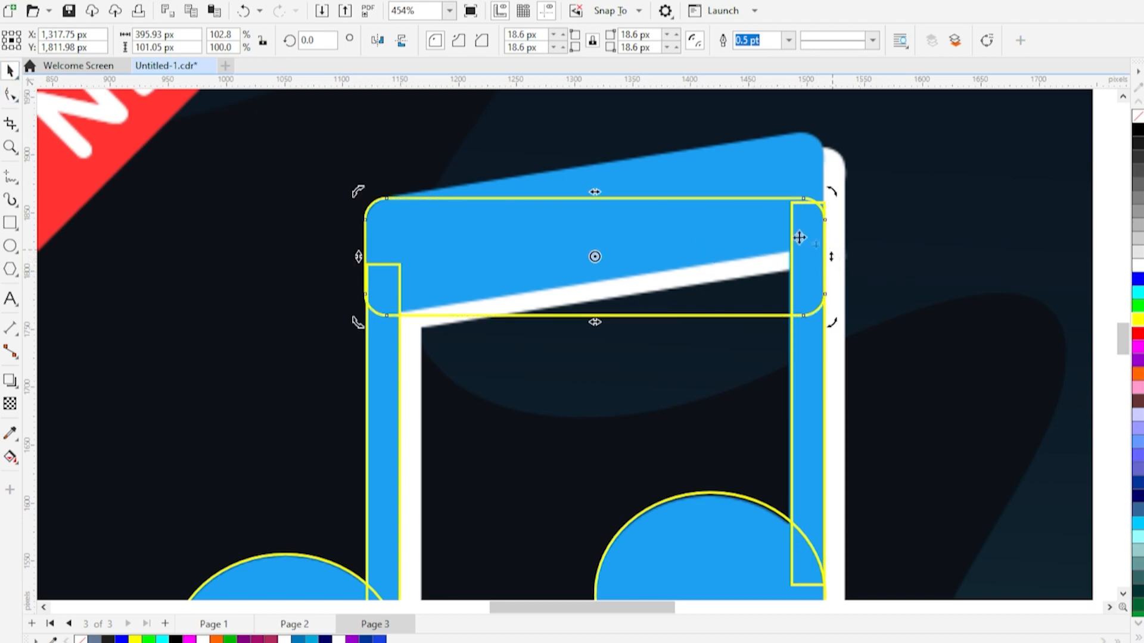
drag(834, 261, 841, 189)
scroll(387, 286, up, 4)
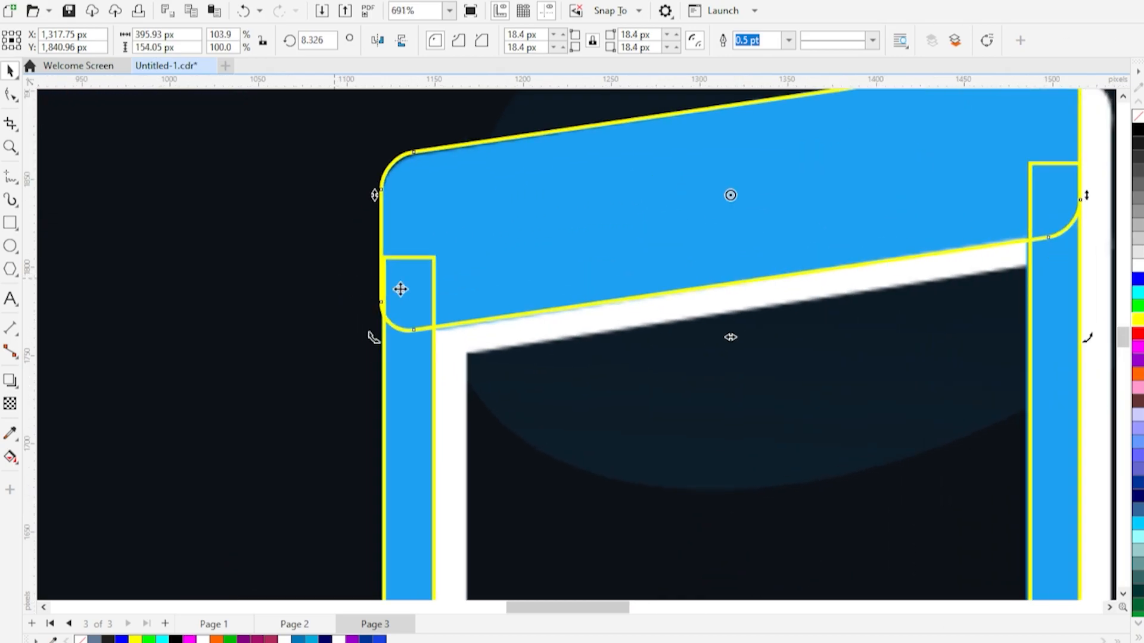
scroll(403, 288, down, 4)
scroll(815, 200, up, 6)
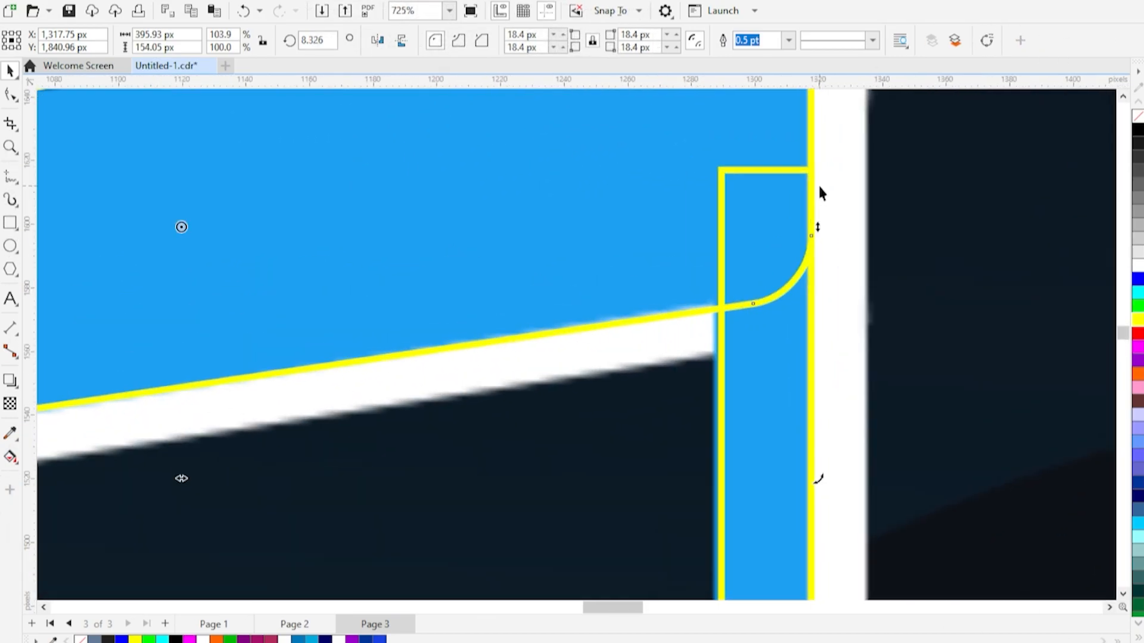
- Move the left ellipse and stem rectangle slightly to align with the left edge of the beam shape
scroll(811, 208, down, 6)
scroll(381, 256, down, 1)
click(332, 325)
shift+click(260, 487)
scroll(314, 253, up, 6)
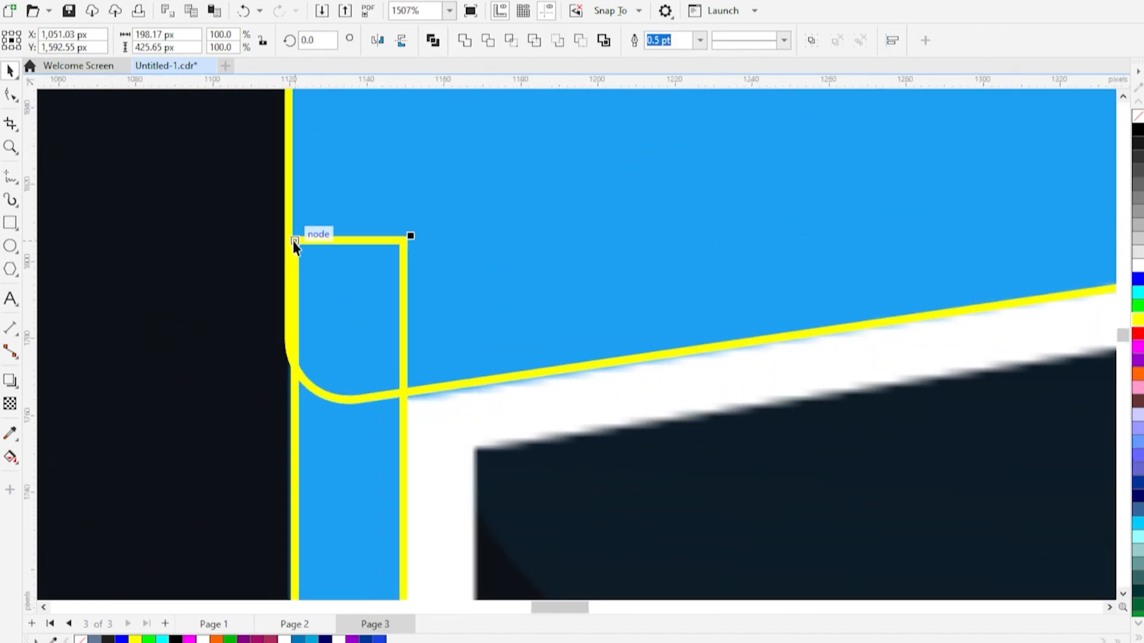
drag(296, 246, 288, 242)
scroll(369, 293, down, 8)
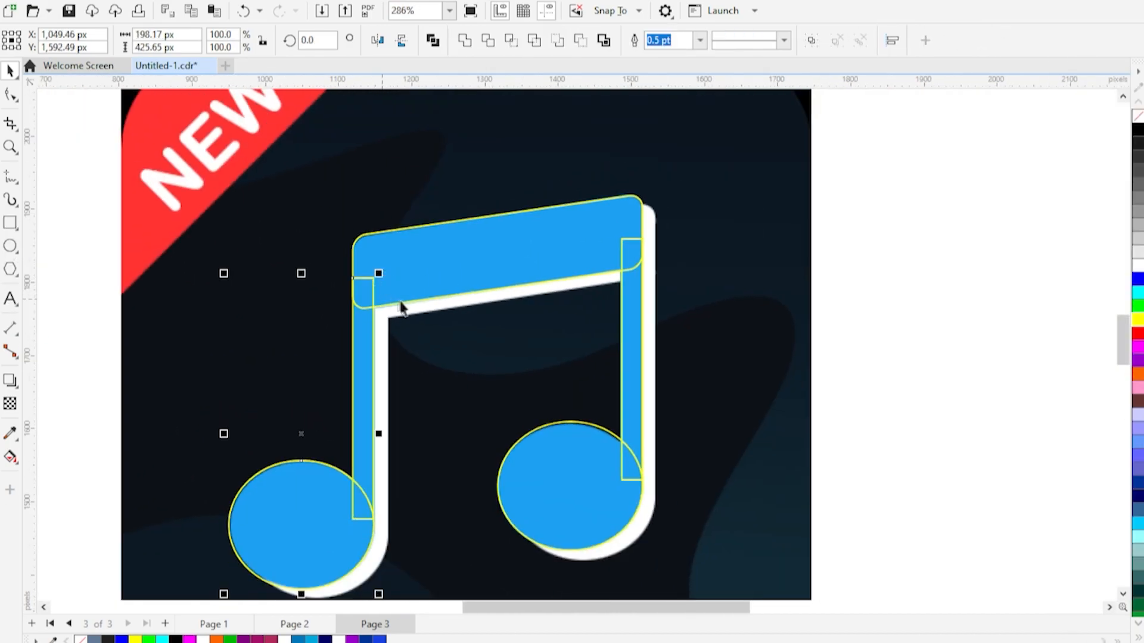
- Select all the traced ellipses, stems and the beam, and weld them into a single music note shape
click(784, 328)
drag(841, 566, 256, 179)
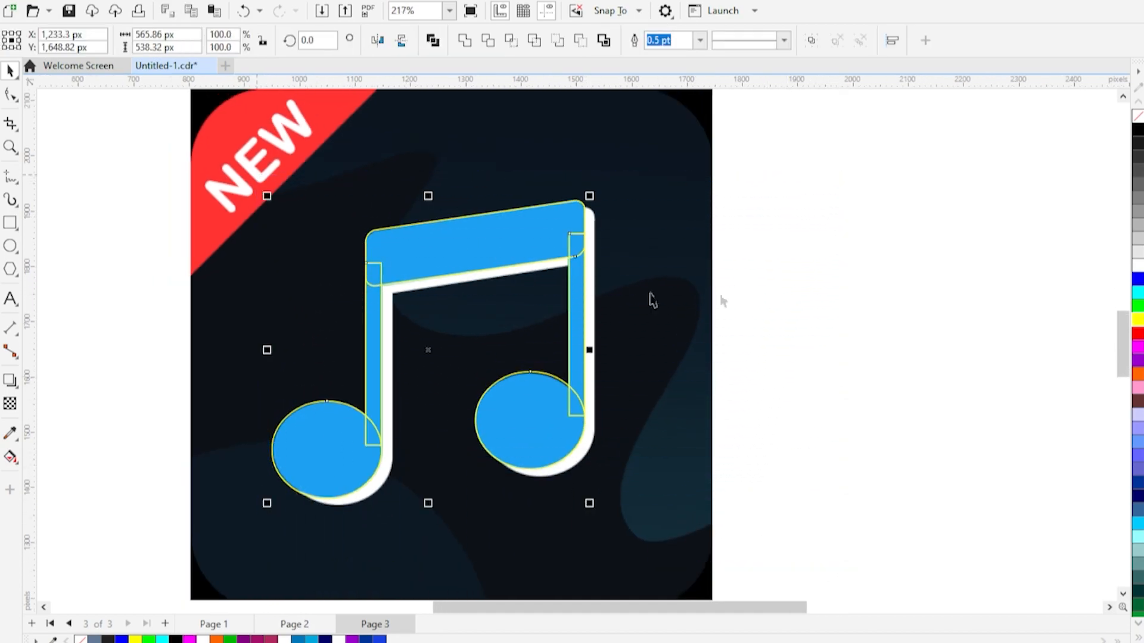
click(464, 40)
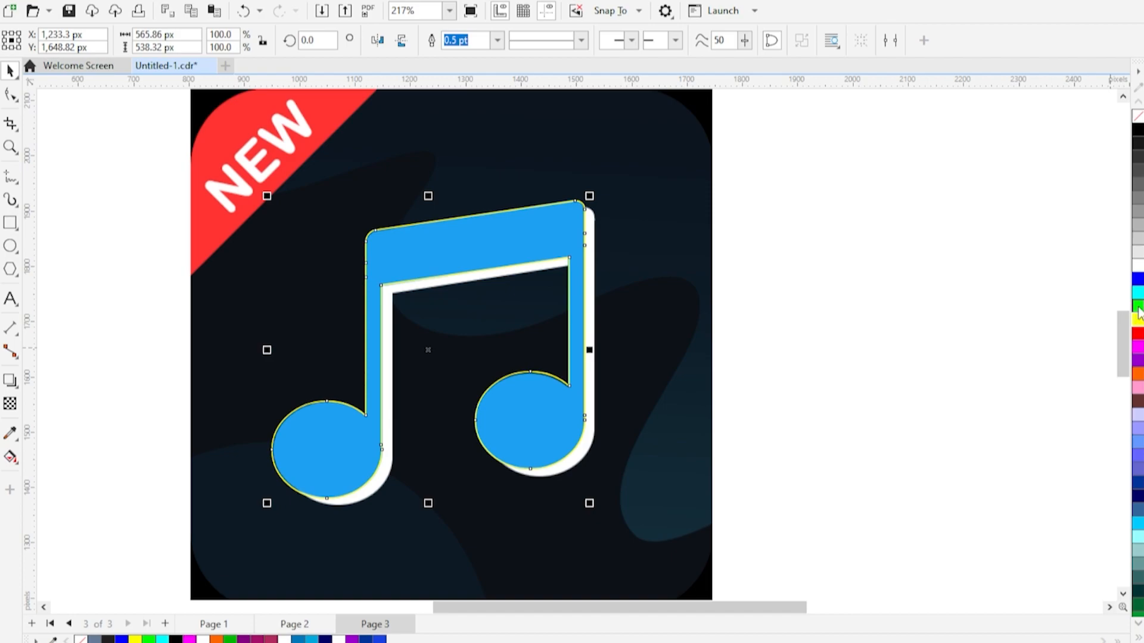
- Try green and blue fills on the welded music note, and settle on solid black
click(1138, 308)
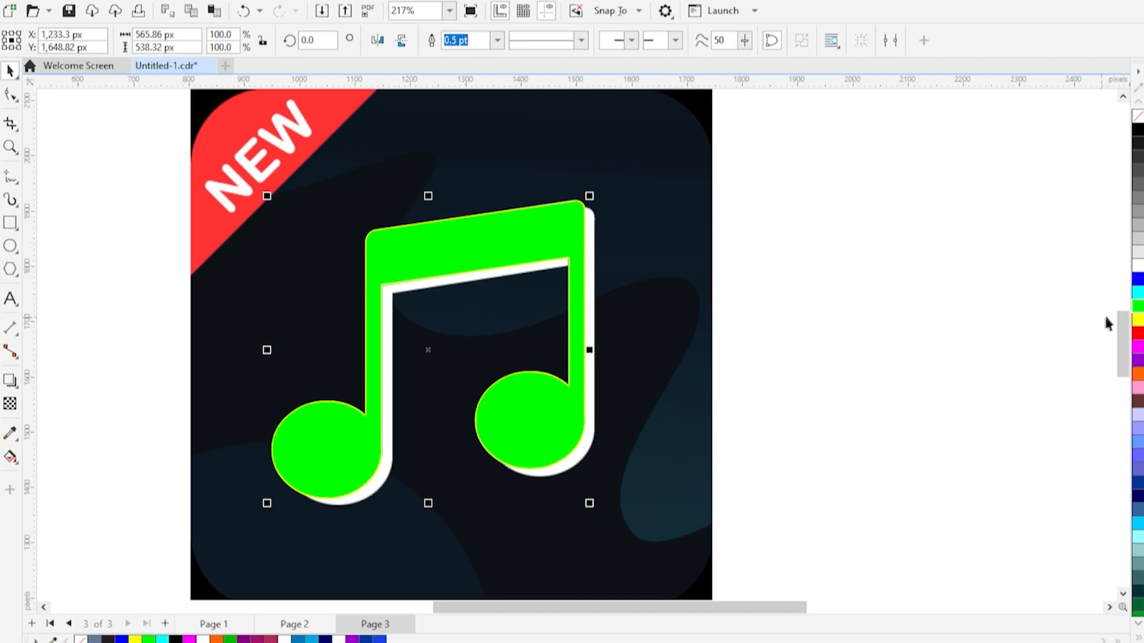
click(1139, 281)
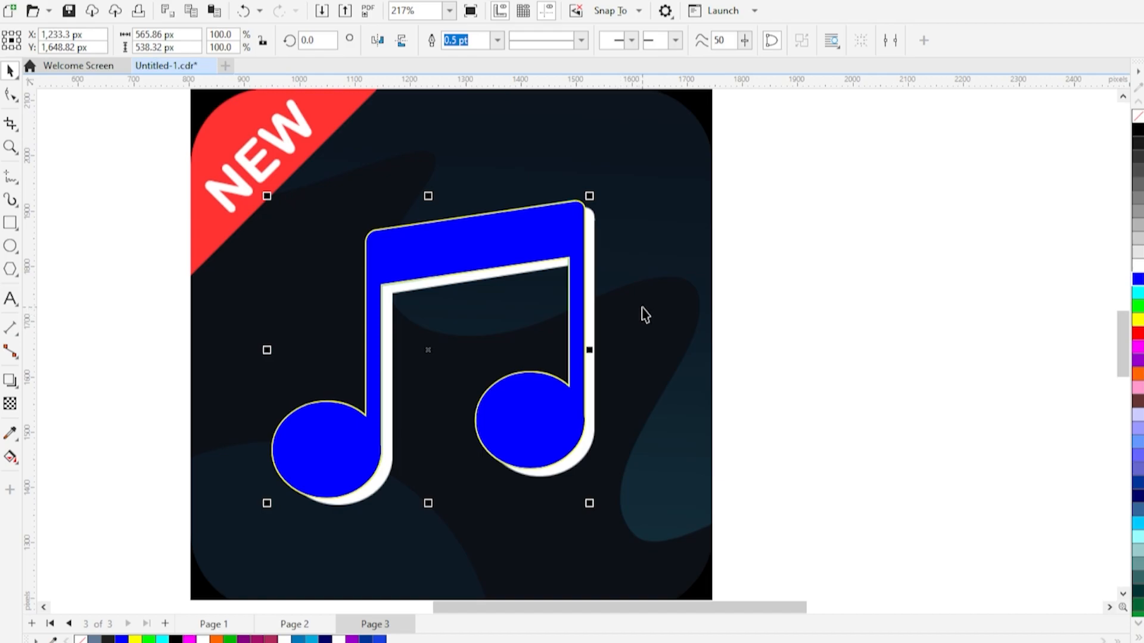
click(1138, 138)
- Duplicate the black note and offset the copy down and right to match the reference's white shadow
scroll(557, 288, up, 5)
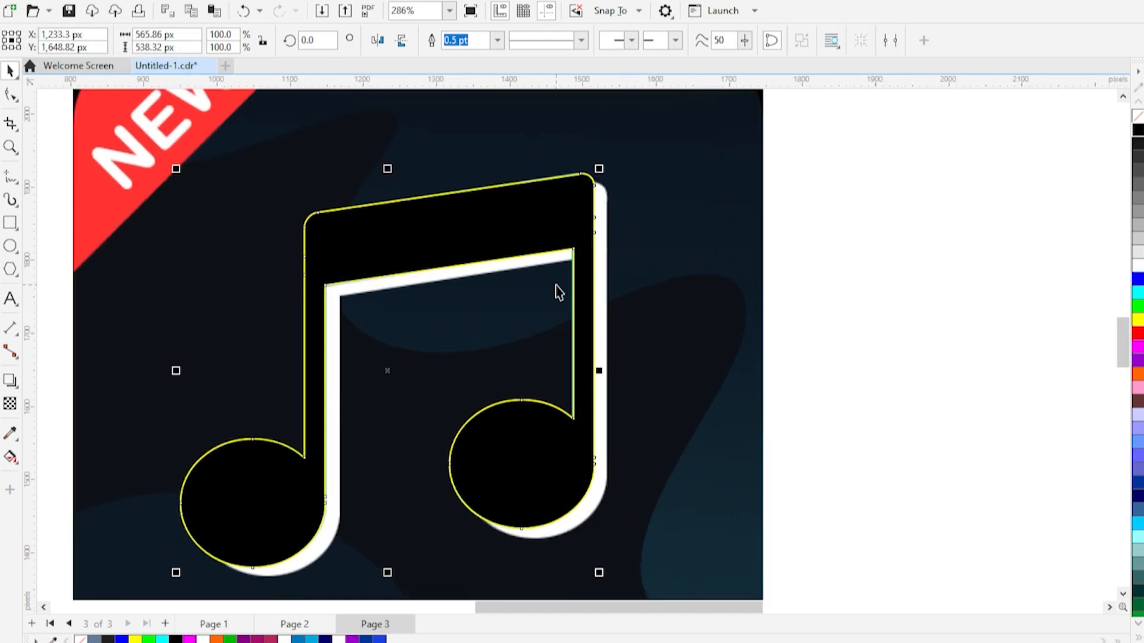
scroll(357, 231, down, 4)
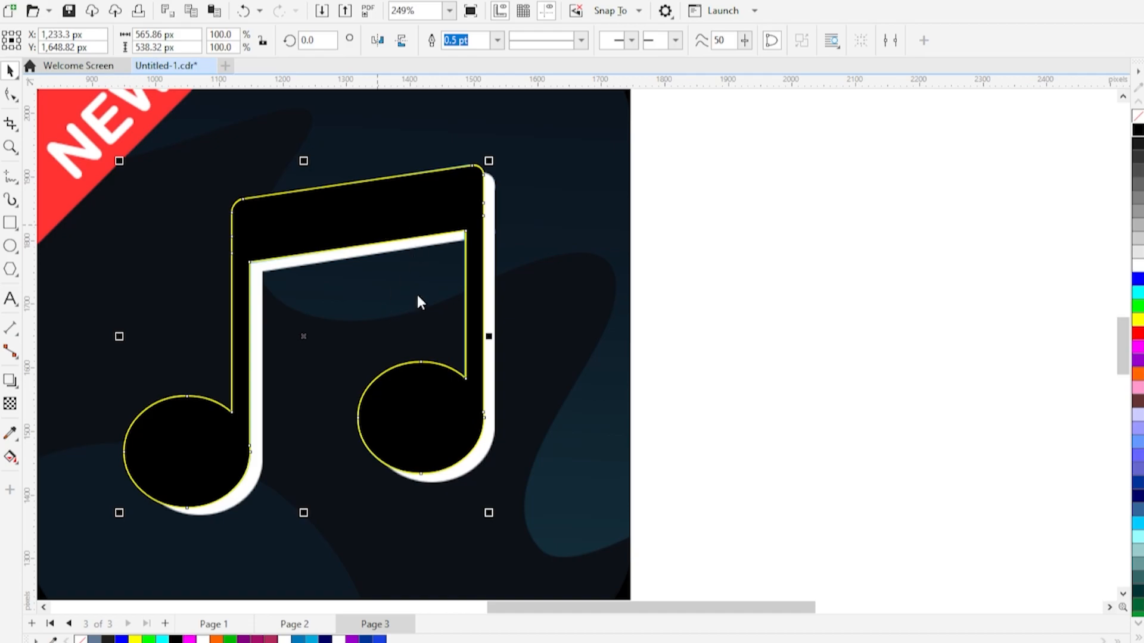
scroll(635, 304, down, 3)
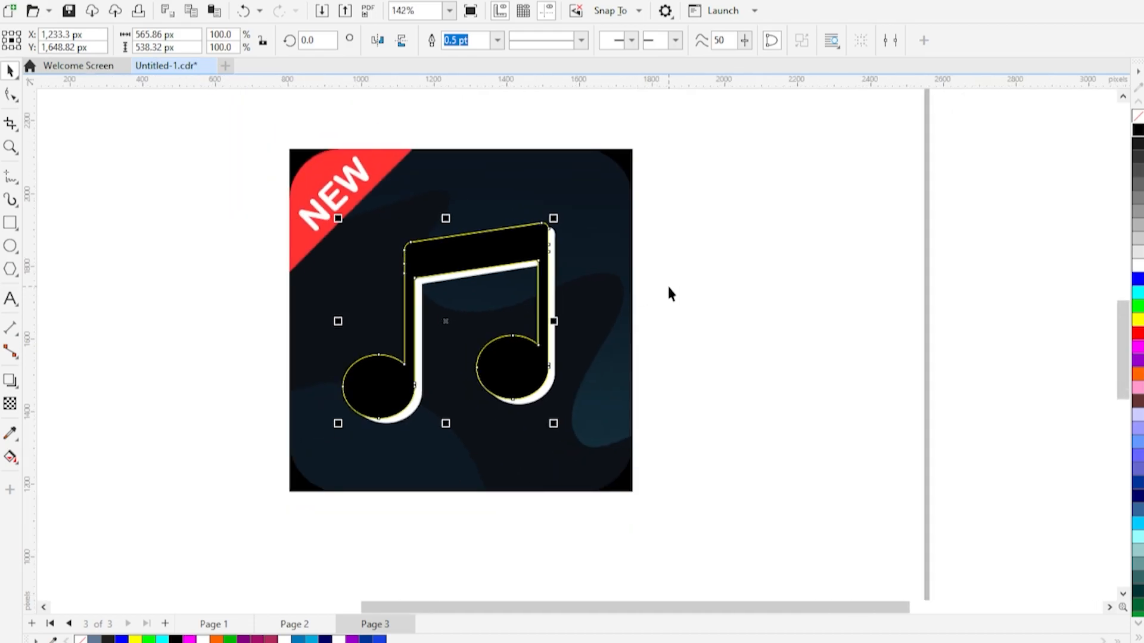
scroll(546, 254, up, 5)
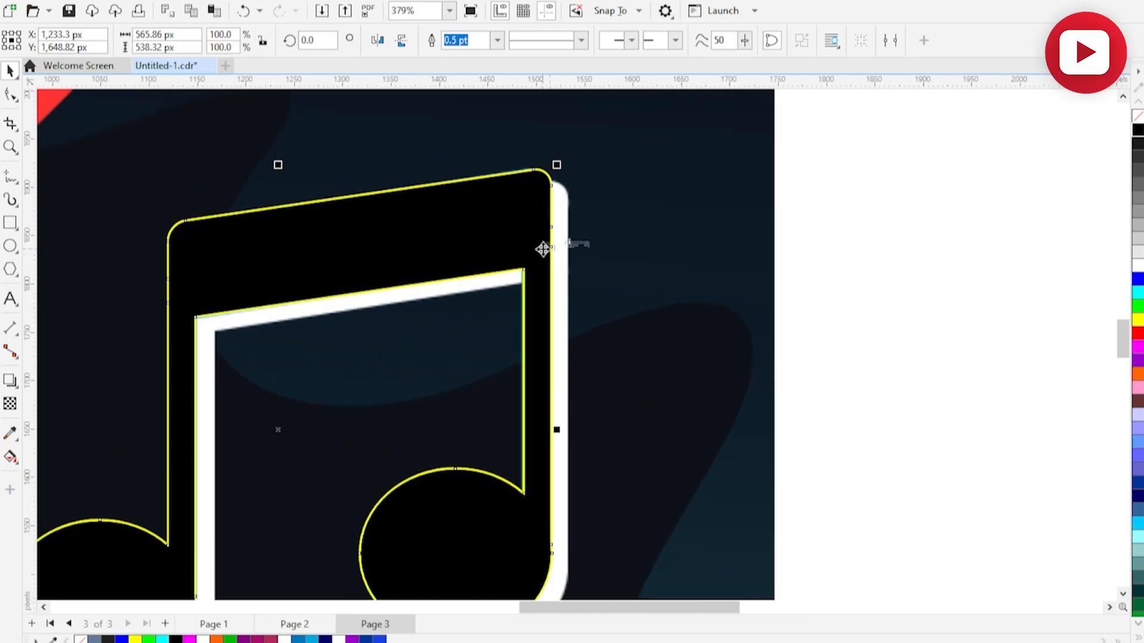
drag(546, 253, 554, 258)
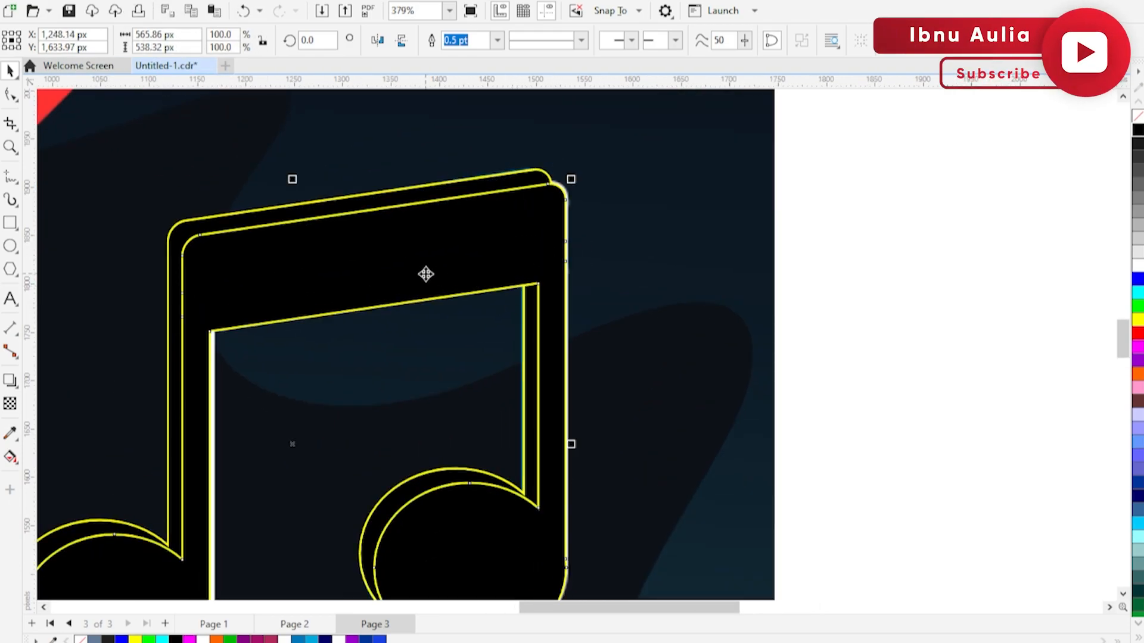
scroll(334, 334, down, 2)
scroll(245, 296, up, 4)
drag(245, 296, 255, 291)
scroll(310, 289, down, 4)
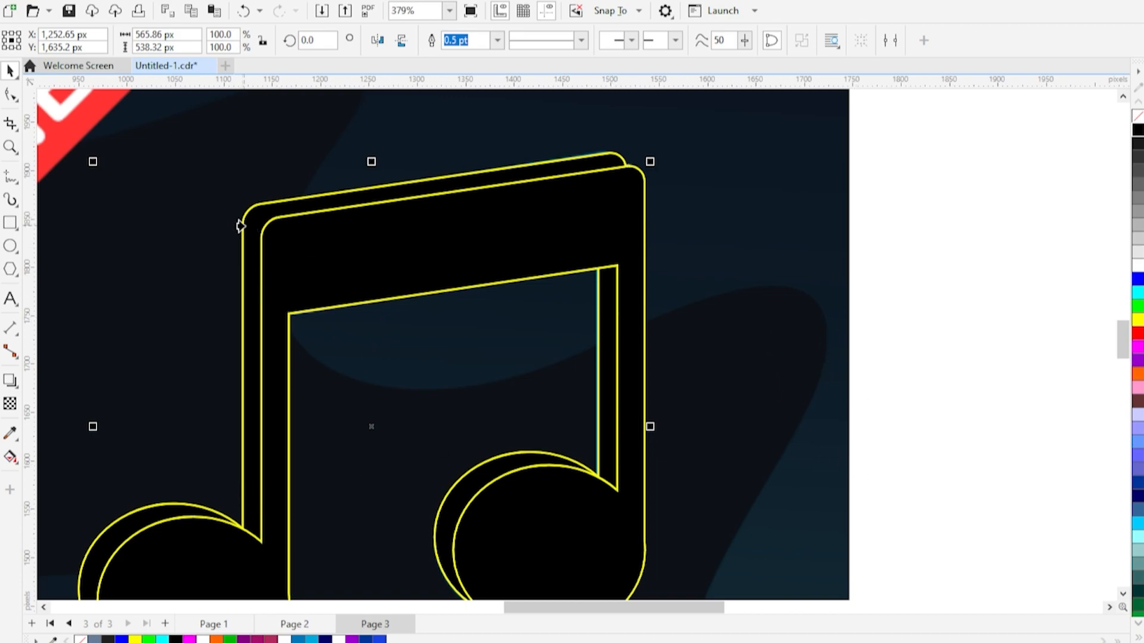
- Place the offset copy behind the black note and fill it with white
scroll(408, 288, down, 3)
scroll(549, 408, up, 2)
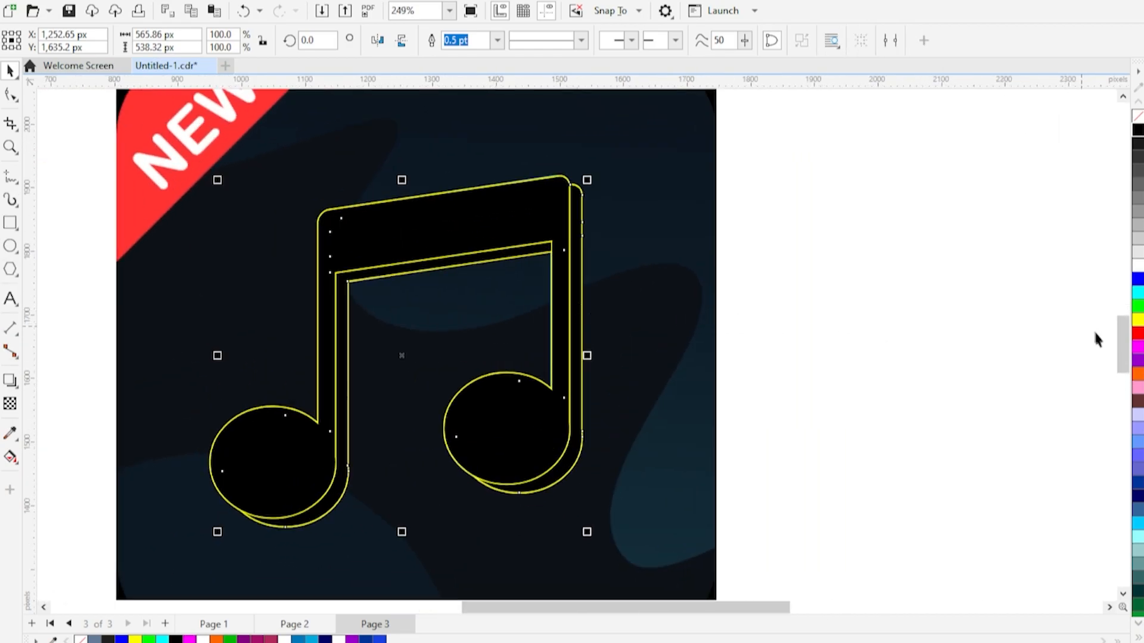
click(1138, 271)
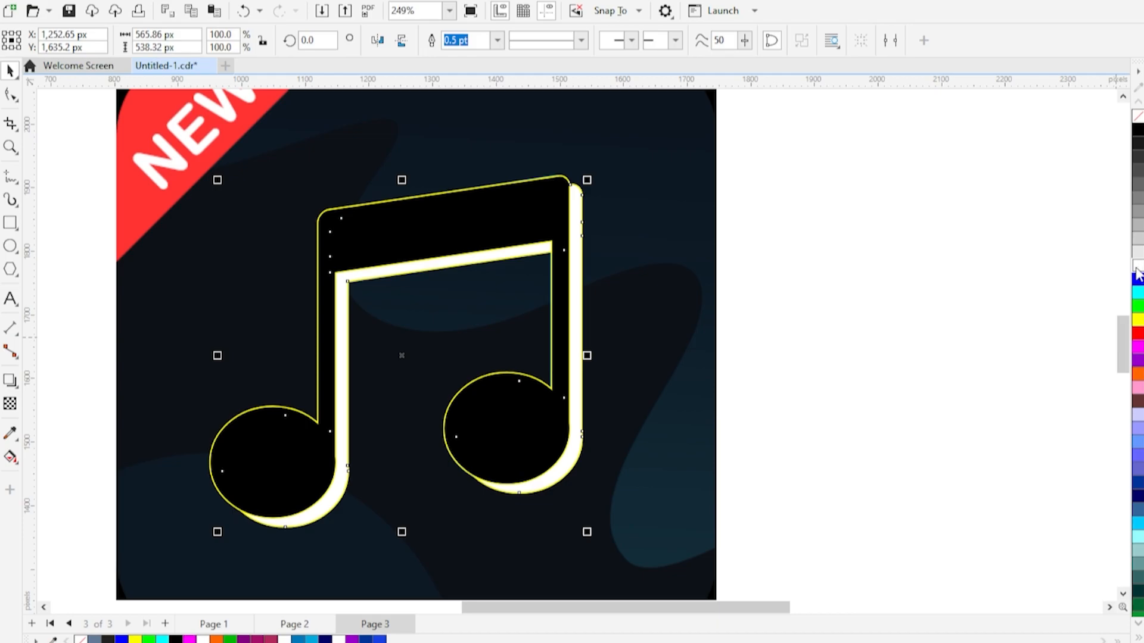
- Remove the outlines from the white shadow copy and the black note
scroll(577, 191, up, 4)
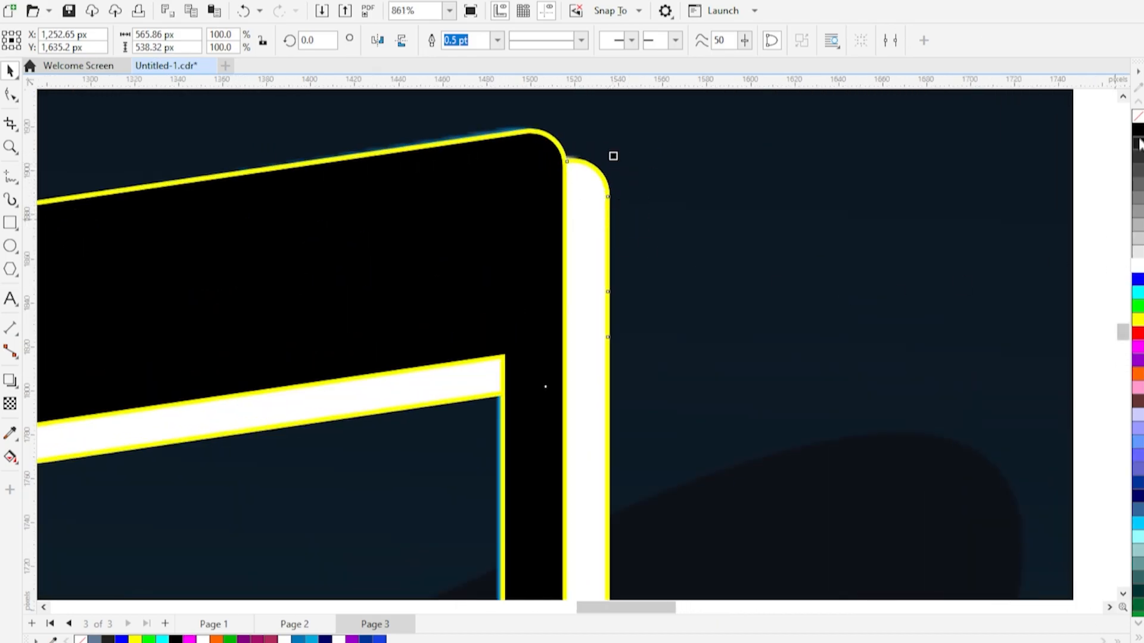
right_click(1138, 116)
click(542, 199)
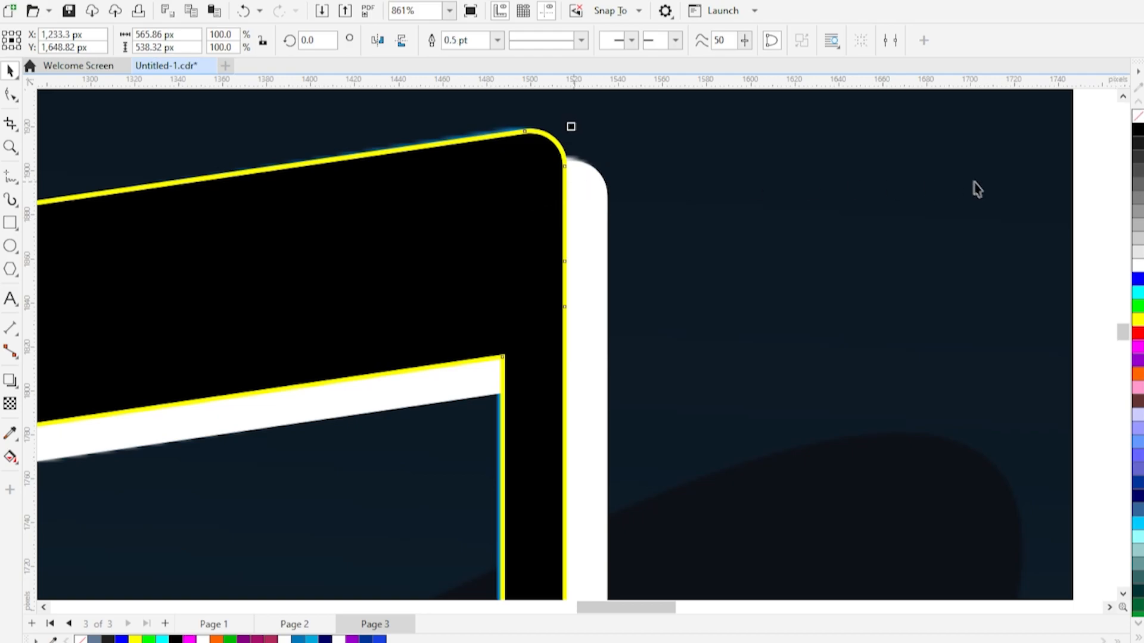
right_click(1137, 116)
- Draw a square about 944 px wide covering the whole reference icon
scroll(468, 181, down, 4)
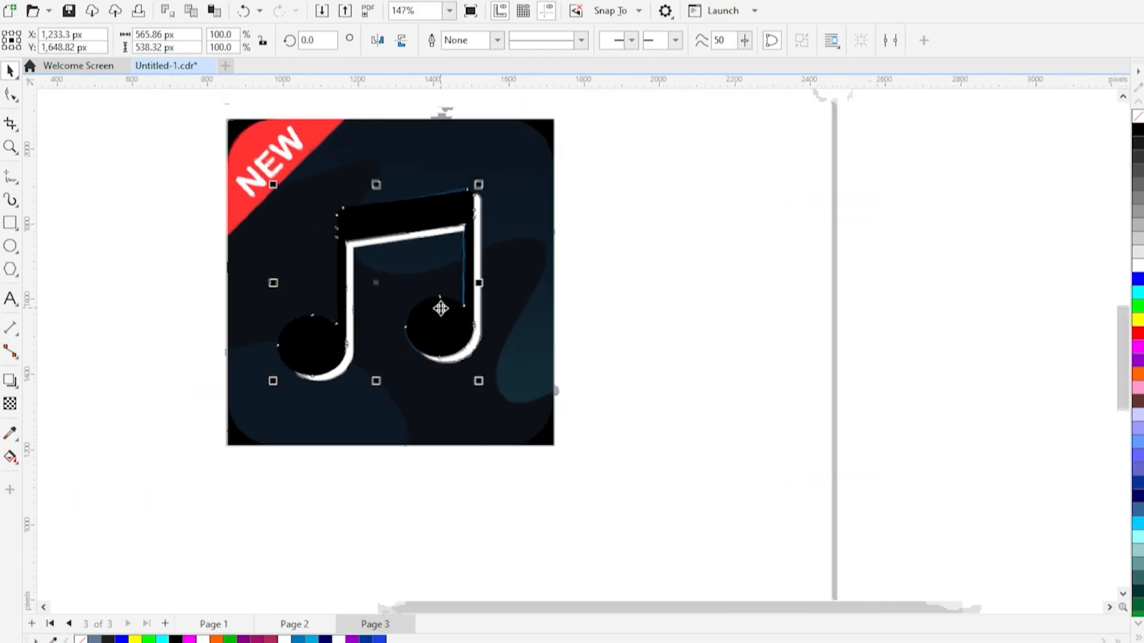
scroll(383, 268, down, 1)
click(10, 222)
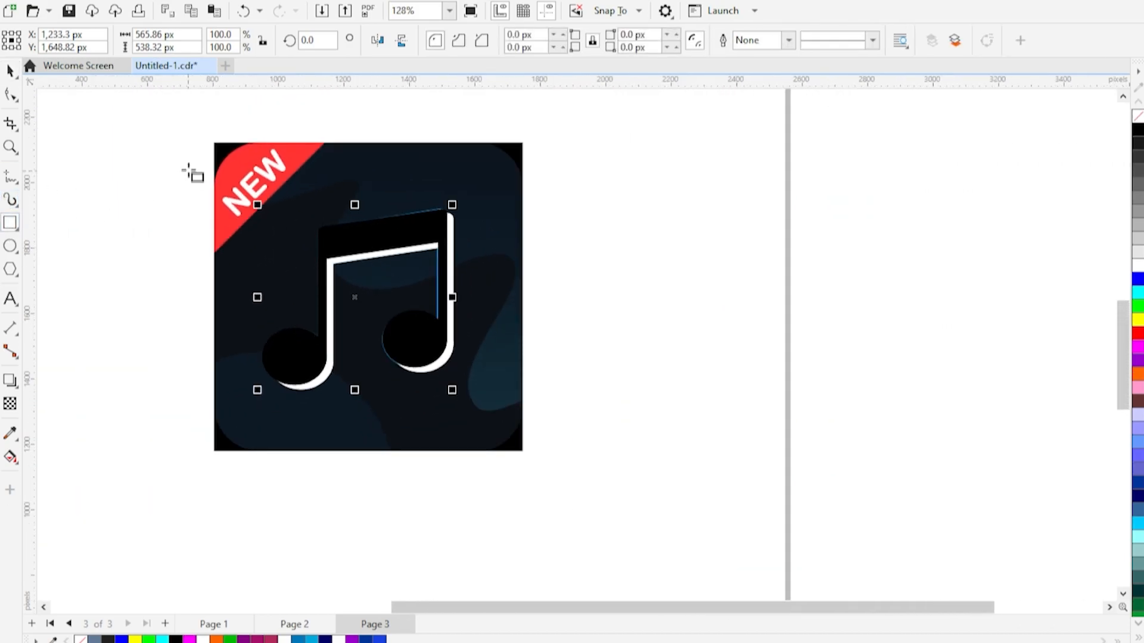
drag(210, 138, 528, 456)
click(9, 72)
- Move the square and both note shapes together to the right of the reference image, and select only the square
drag(595, 410, 197, 189)
drag(364, 310, 745, 334)
click(878, 356)
click(890, 358)
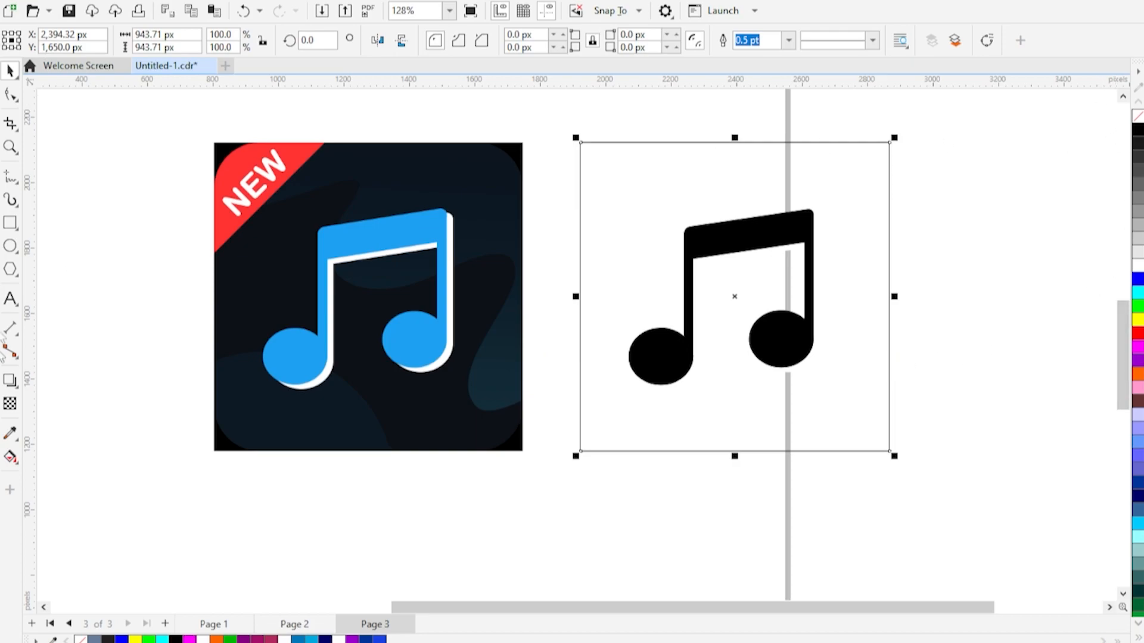
- Fill the square with the dark background colour sampled from the reference and send it behind the note shapes
click(10, 434)
click(281, 255)
click(677, 184)
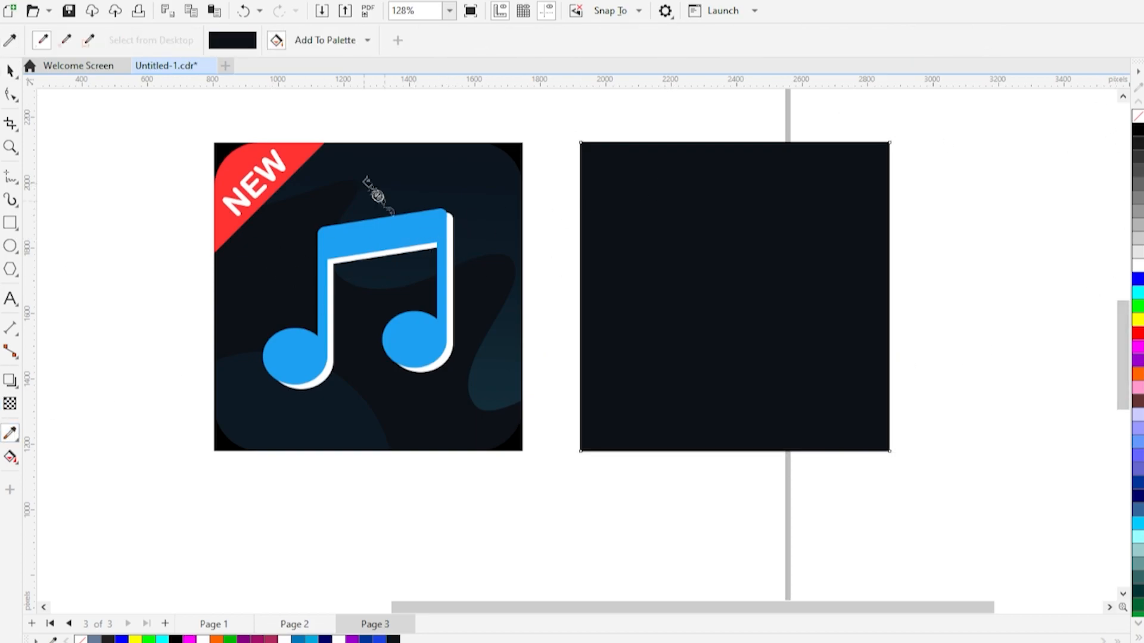
click(9, 71)
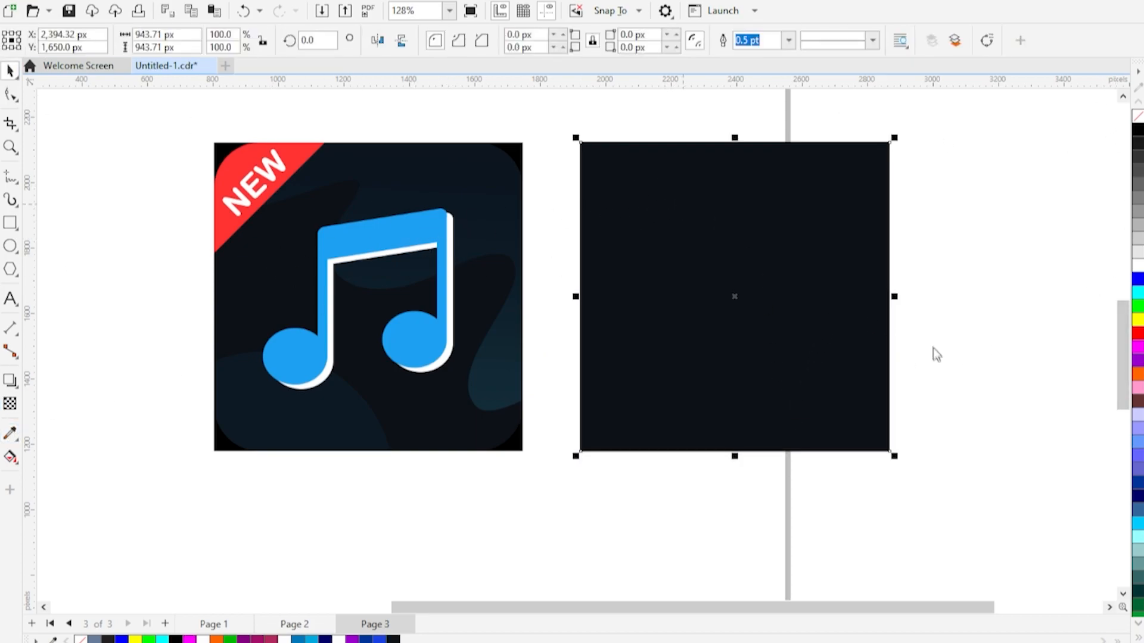
key(shift+Page_Down)
click(938, 376)
scroll(924, 337, up, 1)
scroll(881, 350, down, 1)
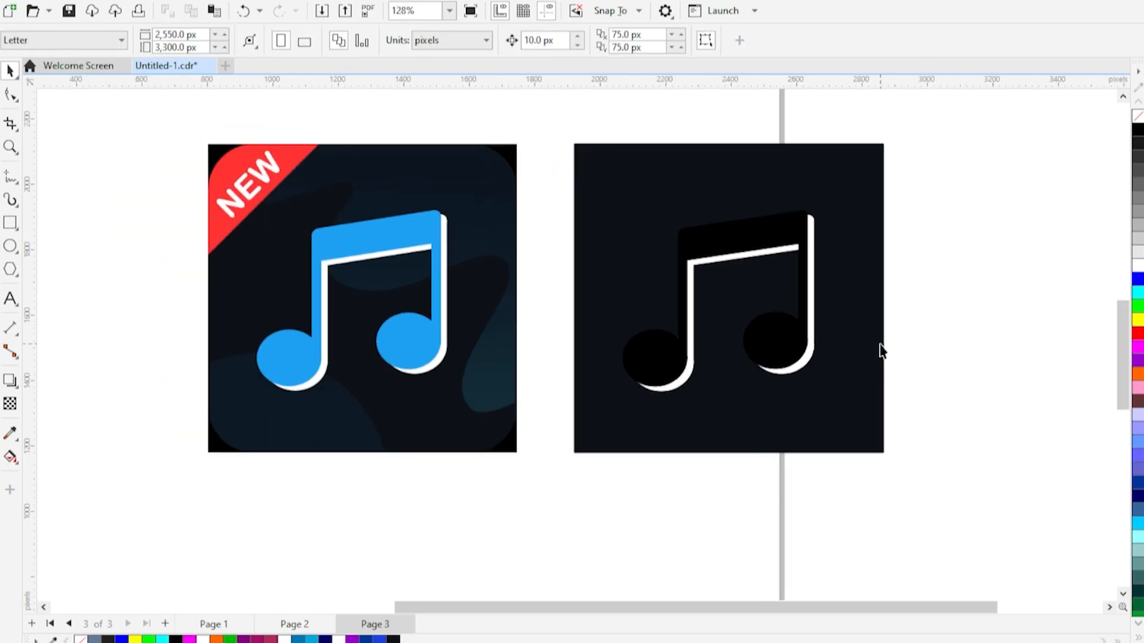
- Fill the black note shape with the blue sampled from the reference's music note
click(773, 345)
click(1137, 523)
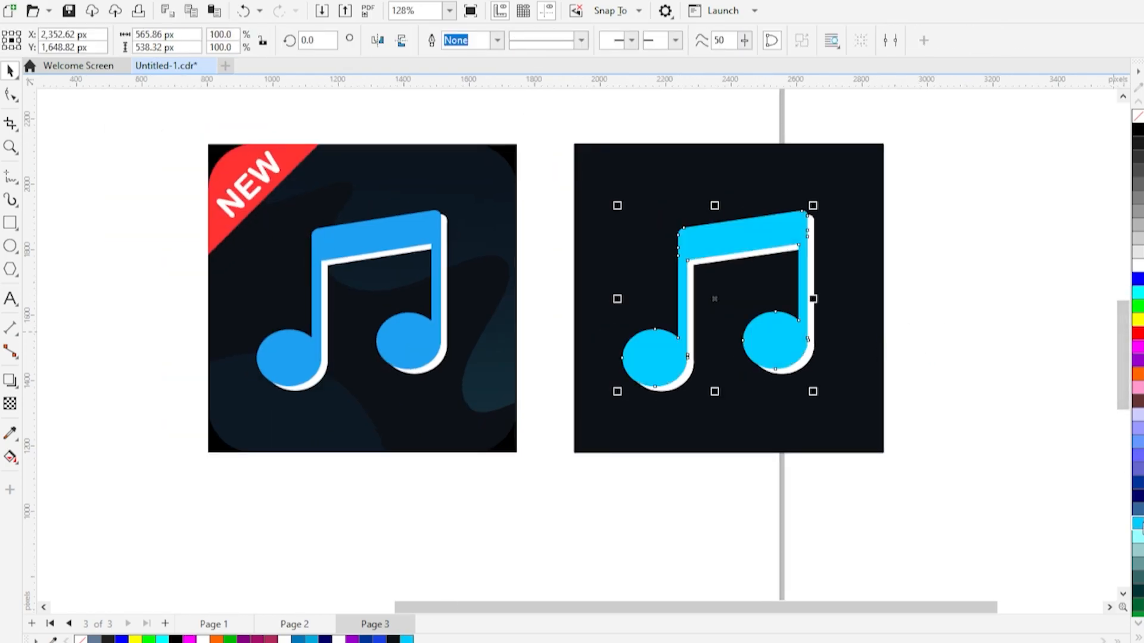
click(10, 434)
click(435, 229)
click(729, 230)
click(10, 70)
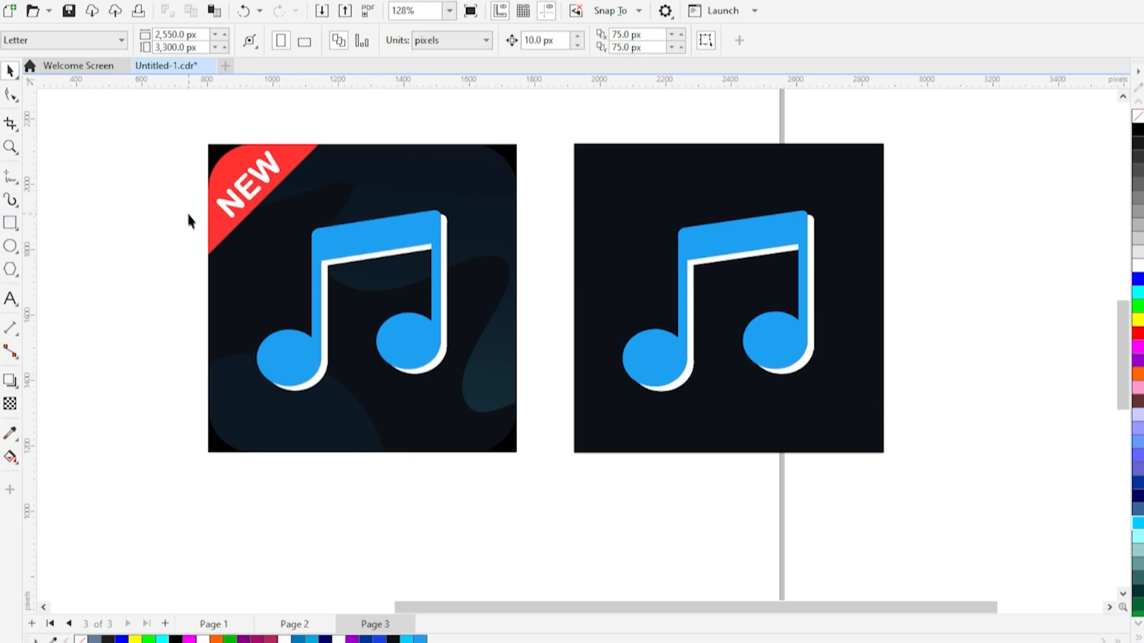
- Round all four corners of the dark background square to match the reference icon
key(F10)
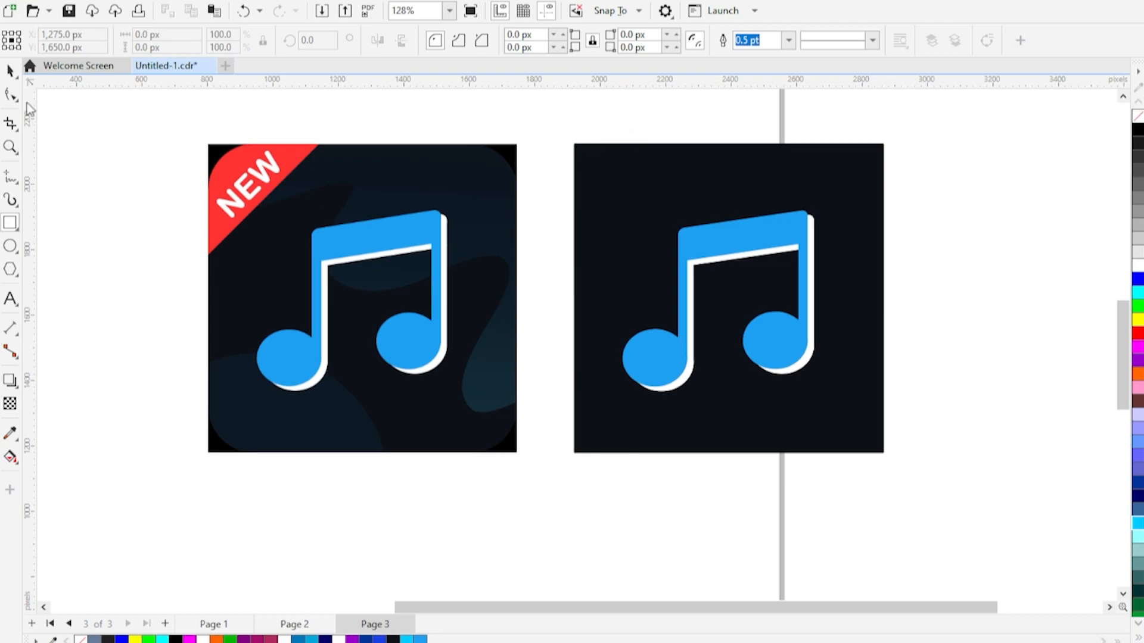
click(613, 178)
drag(575, 145, 574, 180)
click(10, 70)
- Draw a rectangle over the upper-left corner of the dark background and turn it diagonally
click(10, 223)
drag(577, 115, 663, 230)
click(10, 70)
click(667, 149)
click(653, 124)
click(653, 123)
mouse_move(668, 109)
mouse_down()
mouse_move(712, 145)
mouse_move(610, 144)
mouse_move(668, 97)
mouse_up()
- Adjust the rectangle over the icon's upper-left corner to about 553 × 557 px overall at a rotation of about 316.5°
scroll(583, 222, down, 1)
click(591, 150)
click(590, 150)
scroll(595, 141, up, 2)
drag(632, 157, 600, 171)
click(617, 167)
drag(663, 112, 696, 112)
click(618, 176)
drag(616, 176, 589, 174)
scroll(591, 278, up, 3)
scroll(590, 270, down, 2)
scroll(655, 341, down, 2)
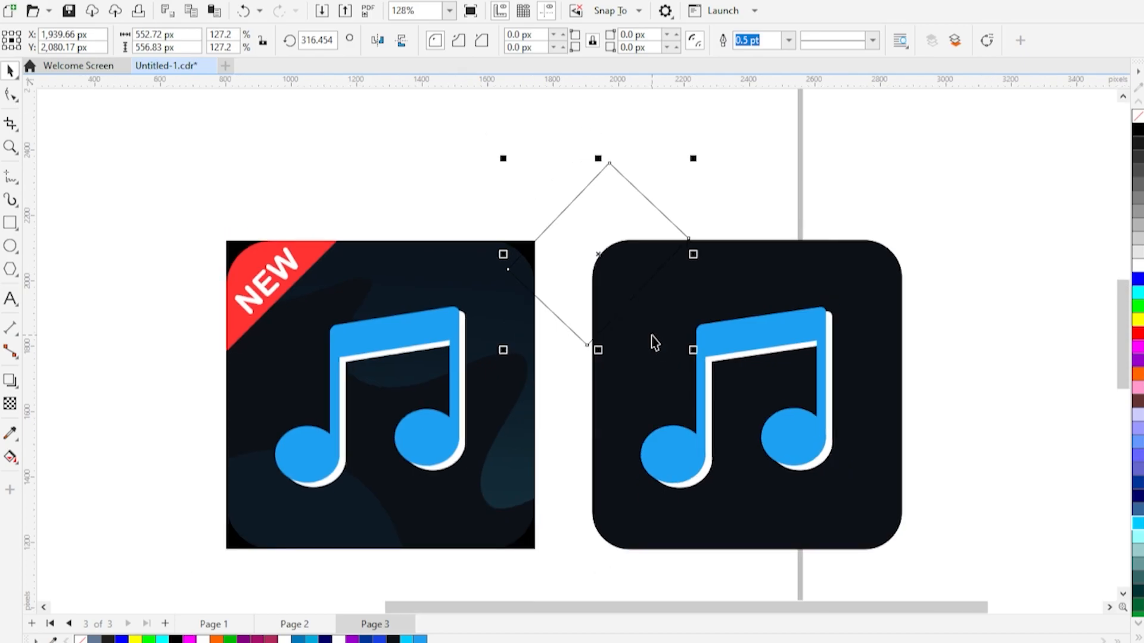
- Enlarge the rotated rectangle to about 677 × 682 px overall so its edge cuts across the icon's upper-left corner
scroll(653, 343, up, 1)
drag(457, 352, 401, 405)
drag(590, 186, 620, 168)
scroll(577, 244, down, 1)
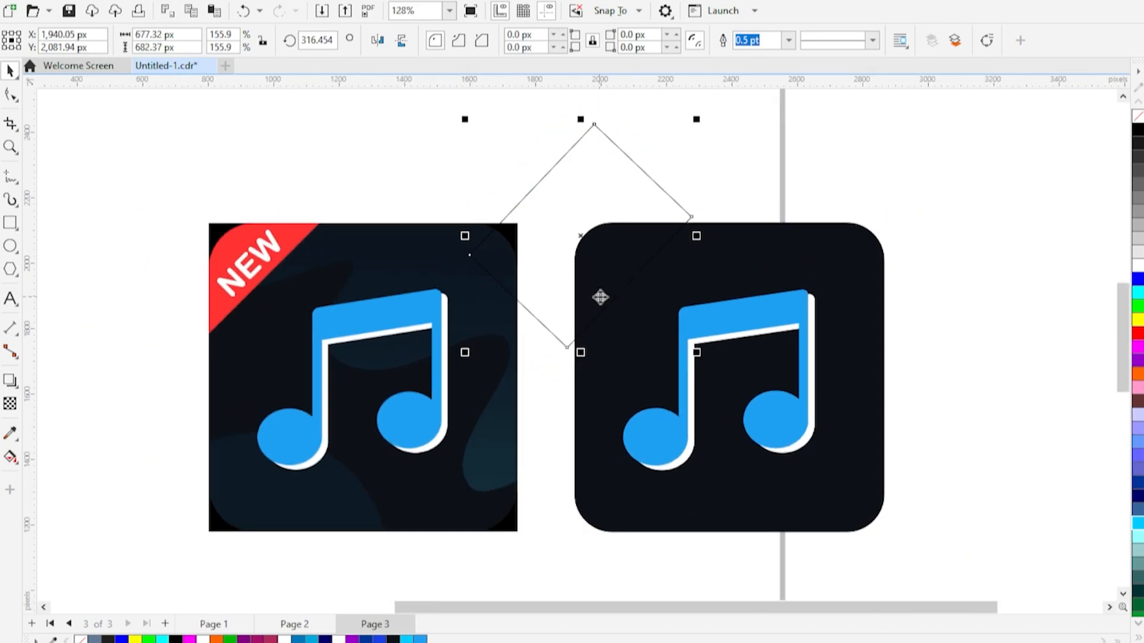
- Intersect the rotated rectangle with the dark background and delete the rectangle
scroll(600, 296, up, 2)
shift+click(780, 278)
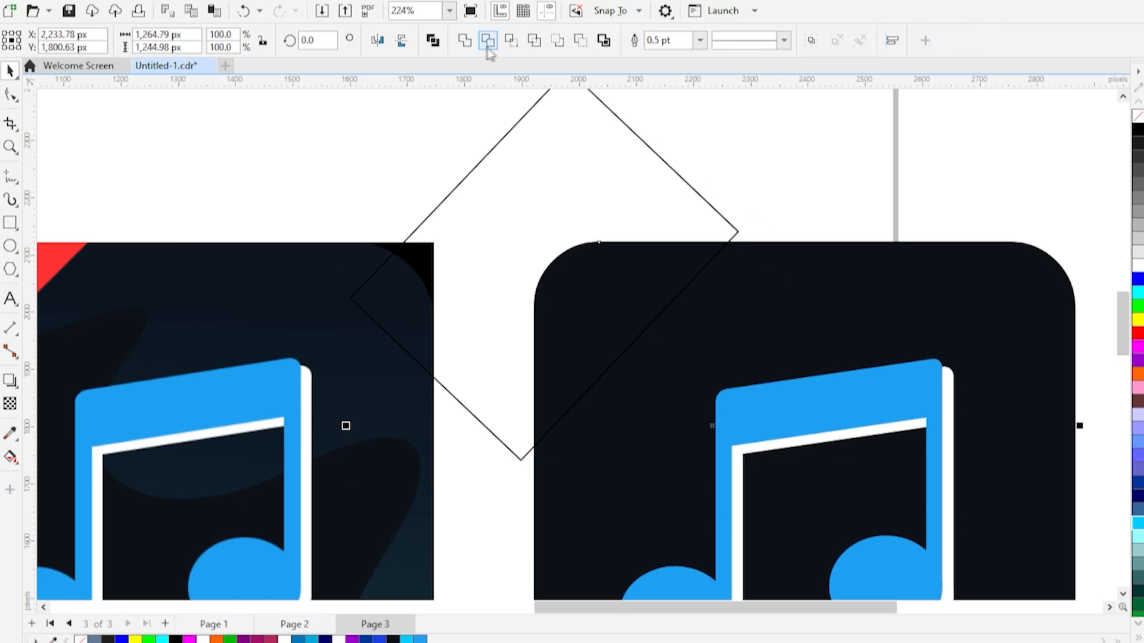
click(510, 45)
click(672, 173)
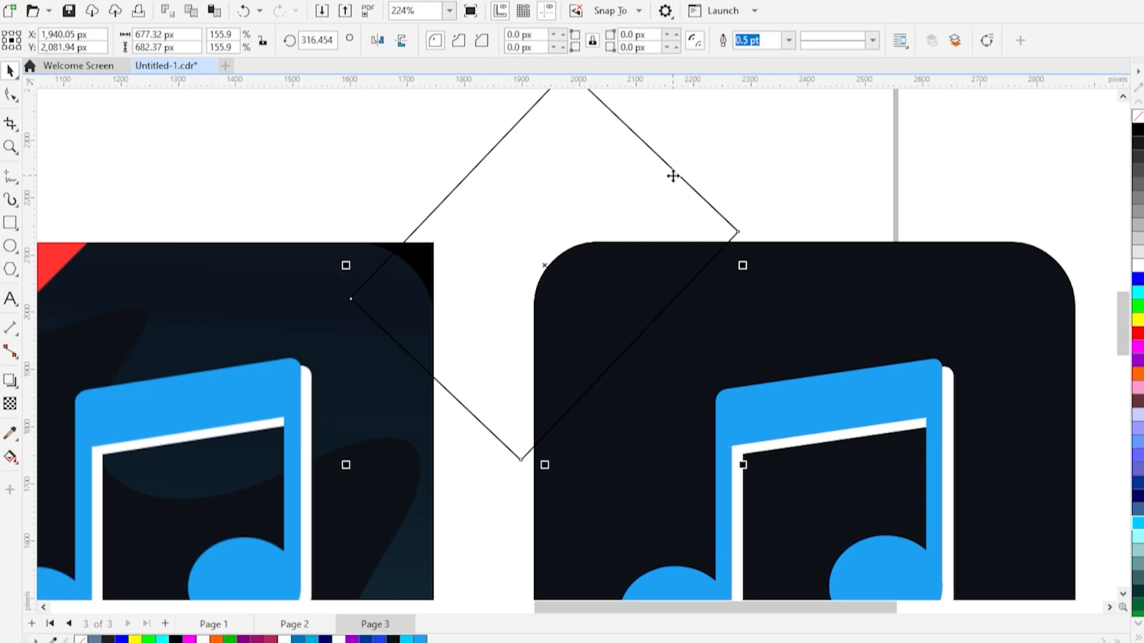
key(Delete)
- Fill the intersected corner piece with red as the icon's banner
scroll(690, 197, down, 1)
click(649, 280)
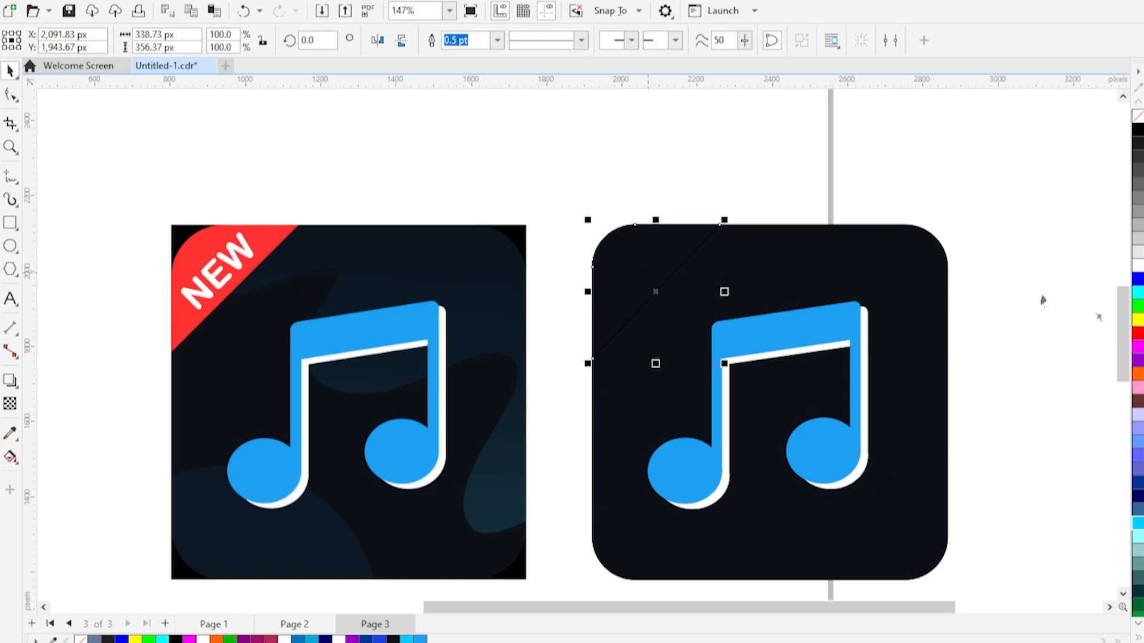
click(1138, 335)
click(906, 164)
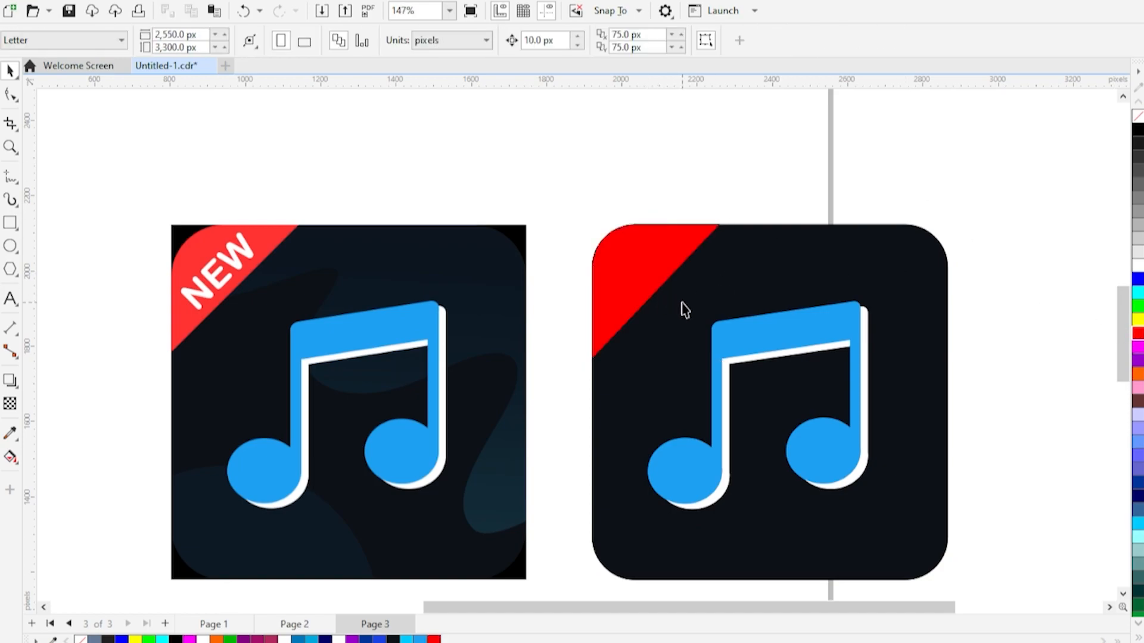
- Add the text "NEW" above the icons at 24 pt in Arial Rounded MT Bold
click(10, 297)
text(new)
key(BackSpace)
key(BackSpace)
key(BackSpace)
text(NEW)
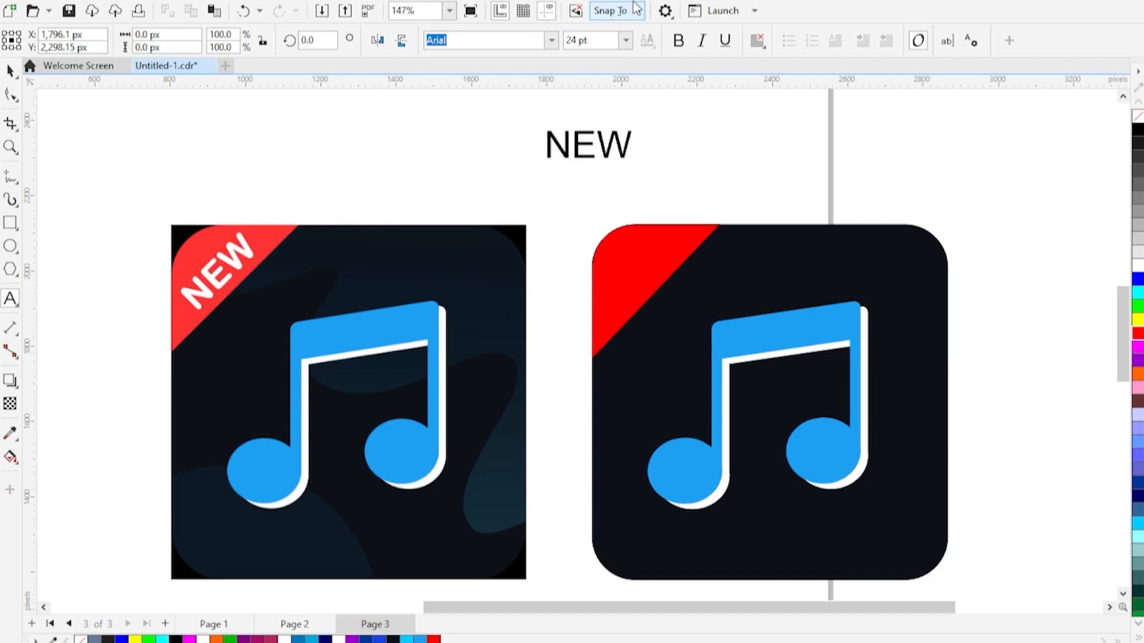
click(10, 70)
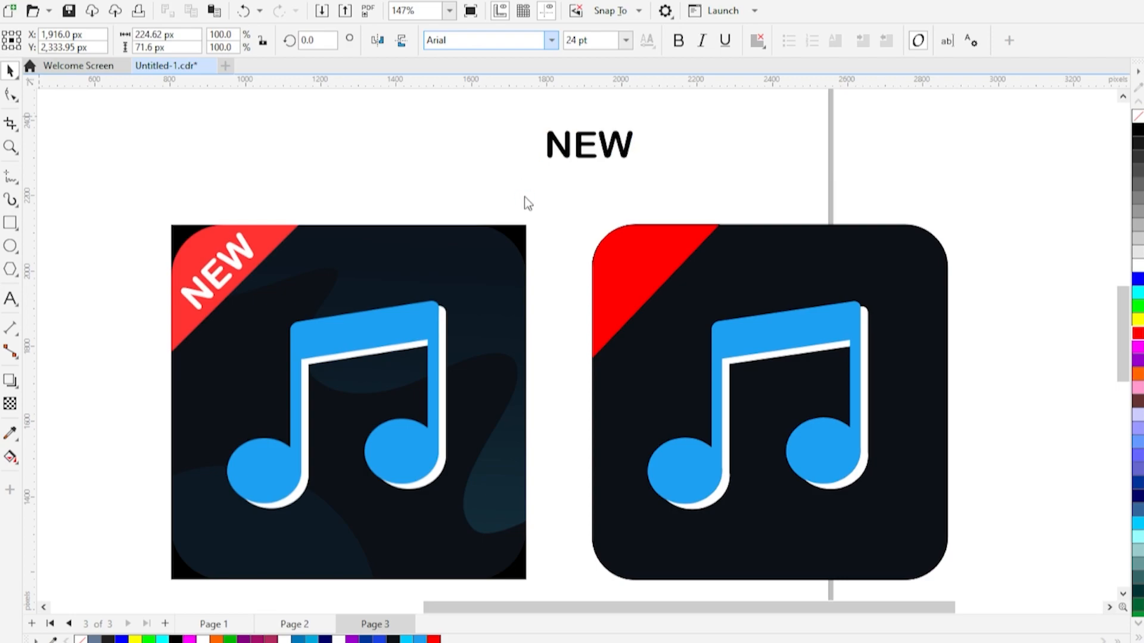
- Rotate the NEW text about 43.6°, place it on the red corner banner and colour it white
click(580, 145)
click(590, 145)
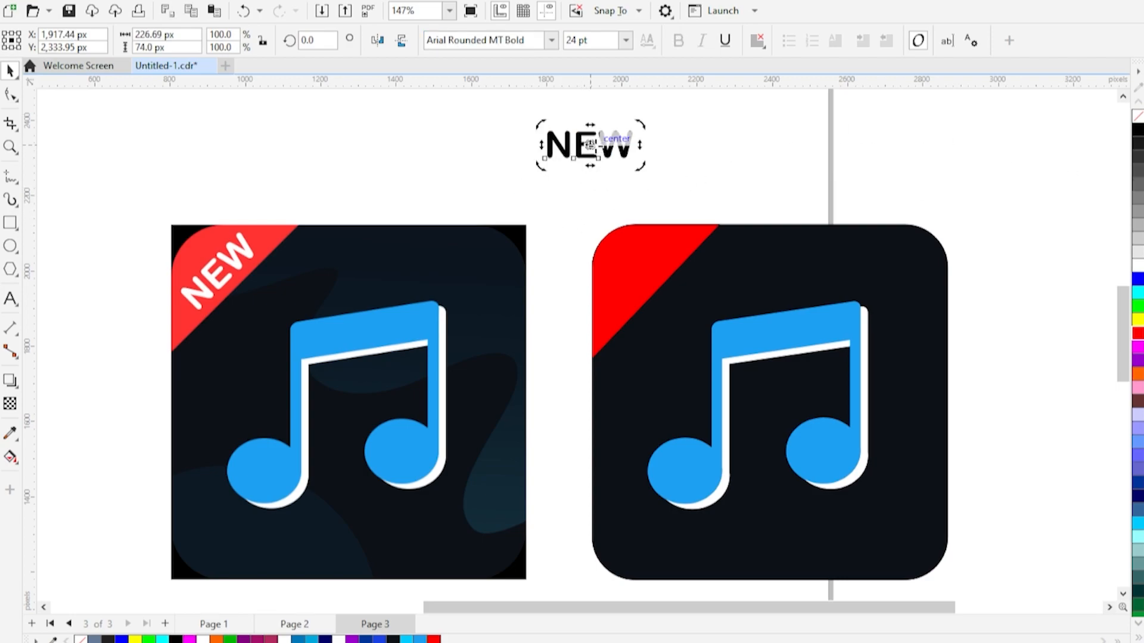
drag(589, 144, 679, 186)
drag(660, 247, 652, 253)
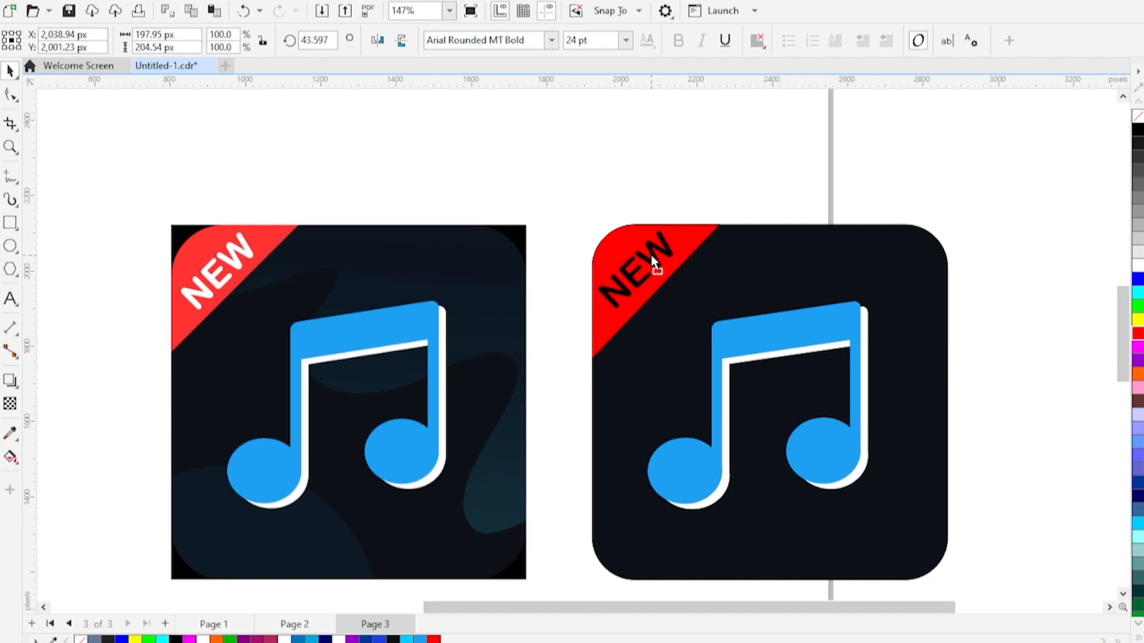
click(1139, 267)
click(908, 180)
scroll(738, 362, down, 2)
scroll(739, 361, up, 1)
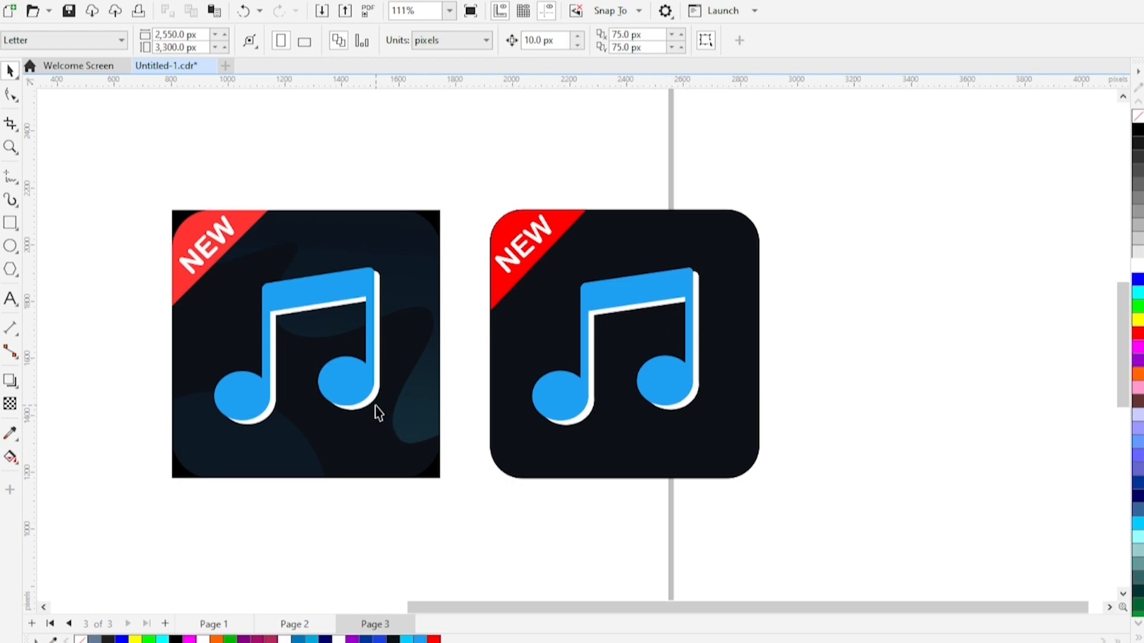
- Draw a closed wavy curve across the dark background, extending past its upper and right edges
click(10, 176)
click(75, 207)
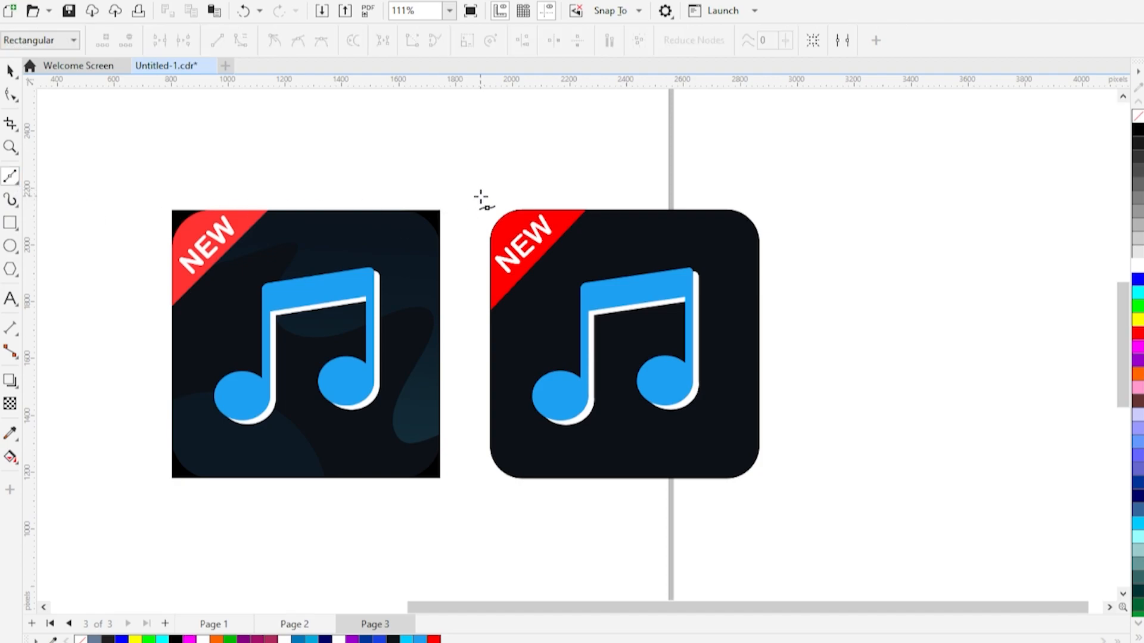
drag(568, 258, 653, 232)
drag(634, 329, 828, 305)
drag(722, 447, 838, 388)
click(896, 398)
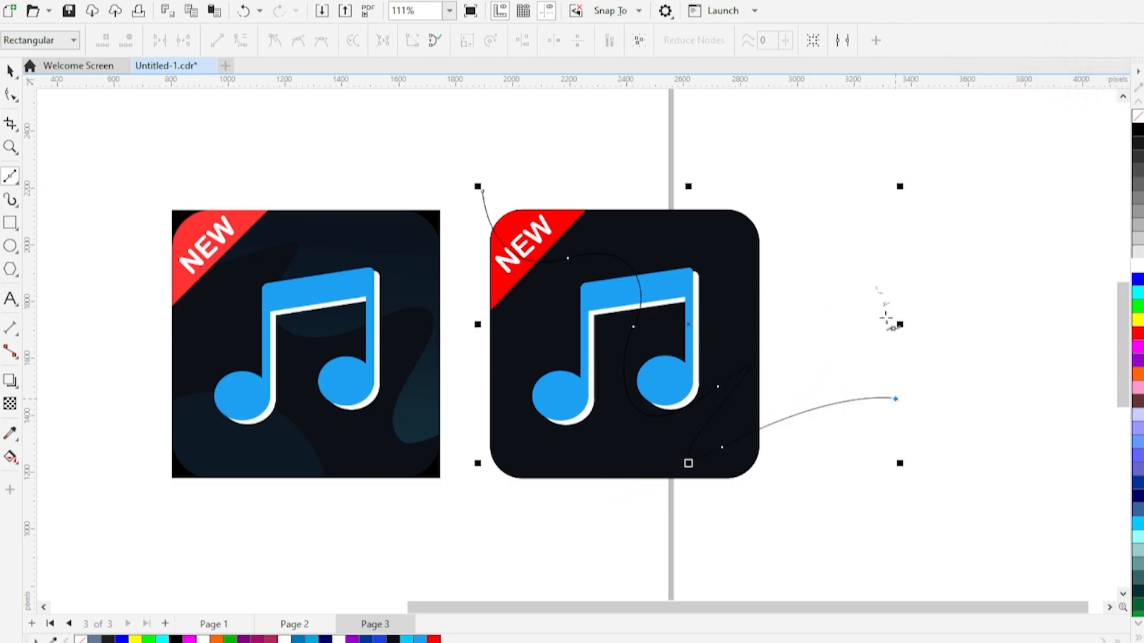
click(800, 161)
click(483, 191)
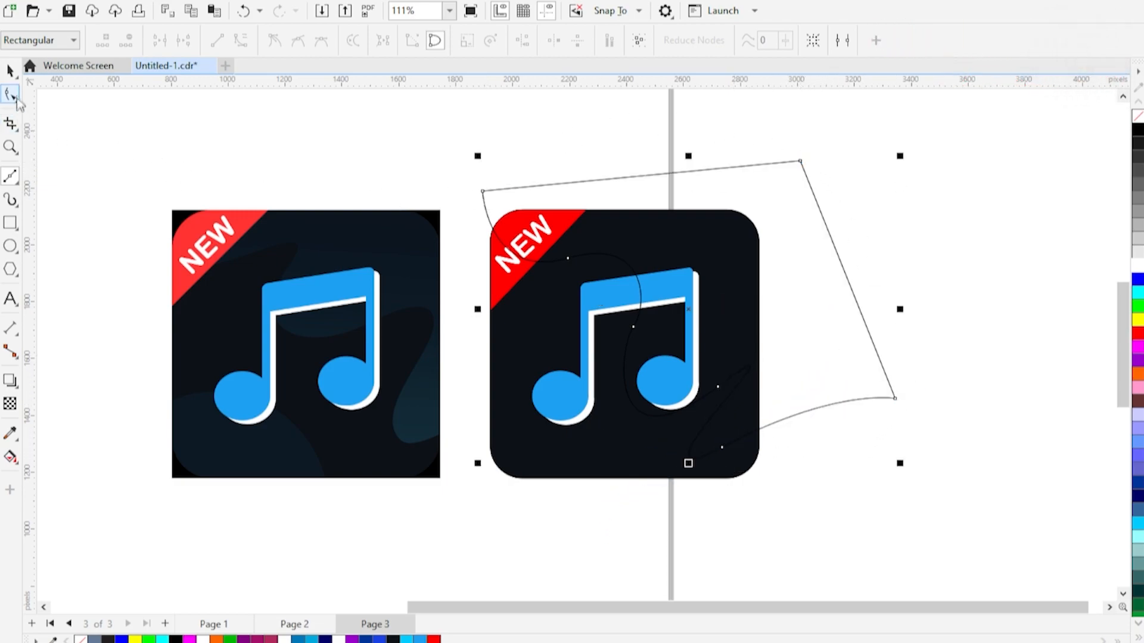
- Intersect the wavy curve with the dark background and delete the original curve
key(space)
shift+click(740, 468)
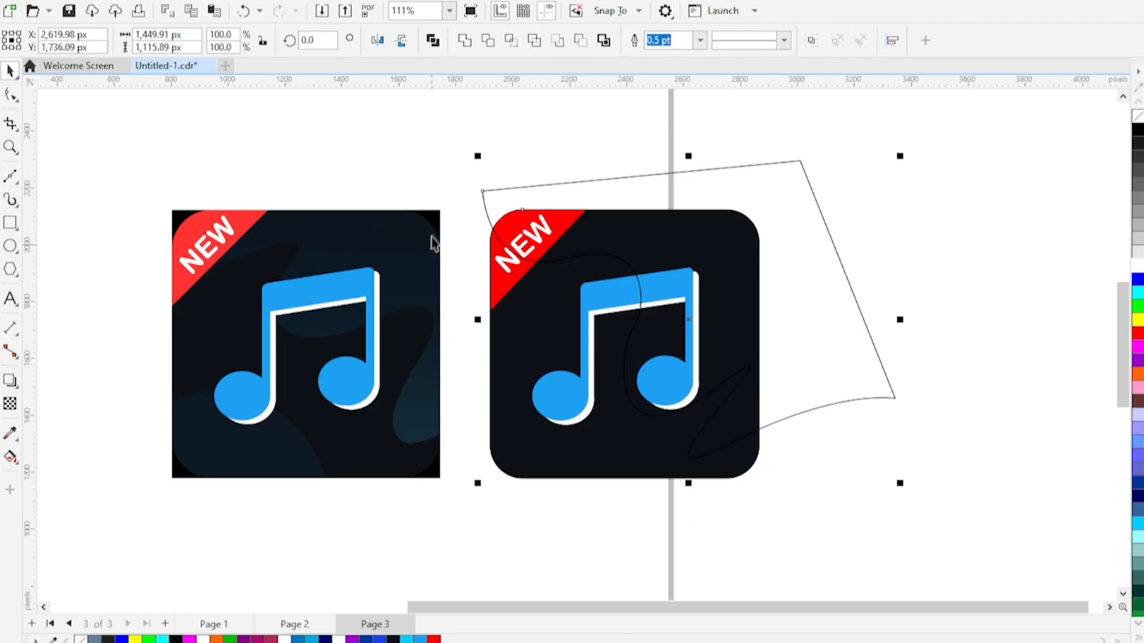
click(513, 42)
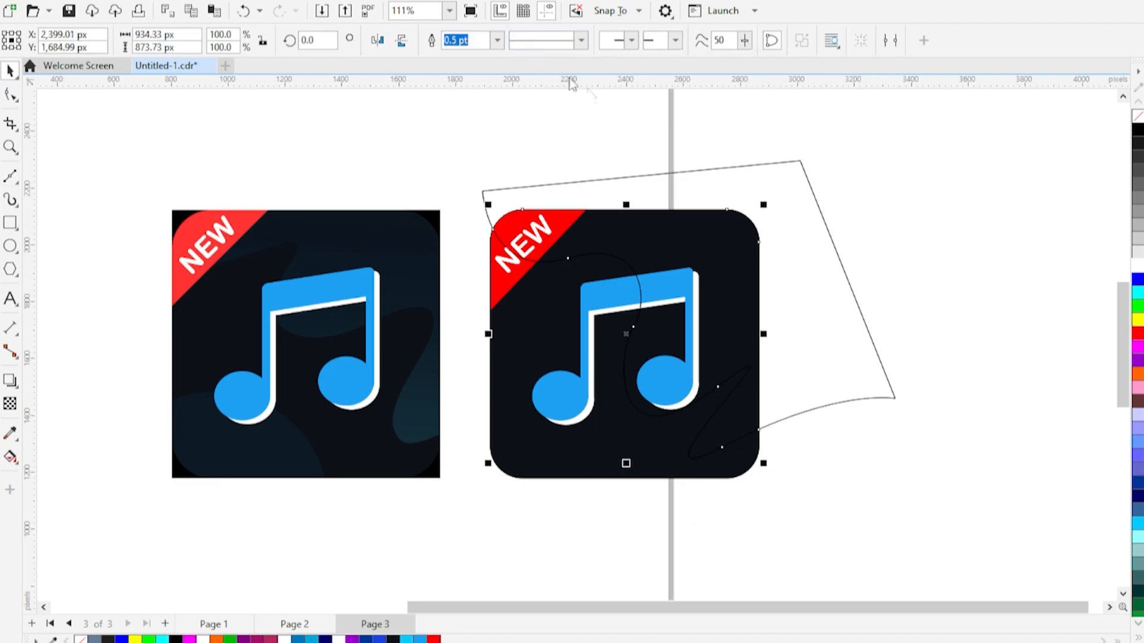
click(817, 209)
key(Delete)
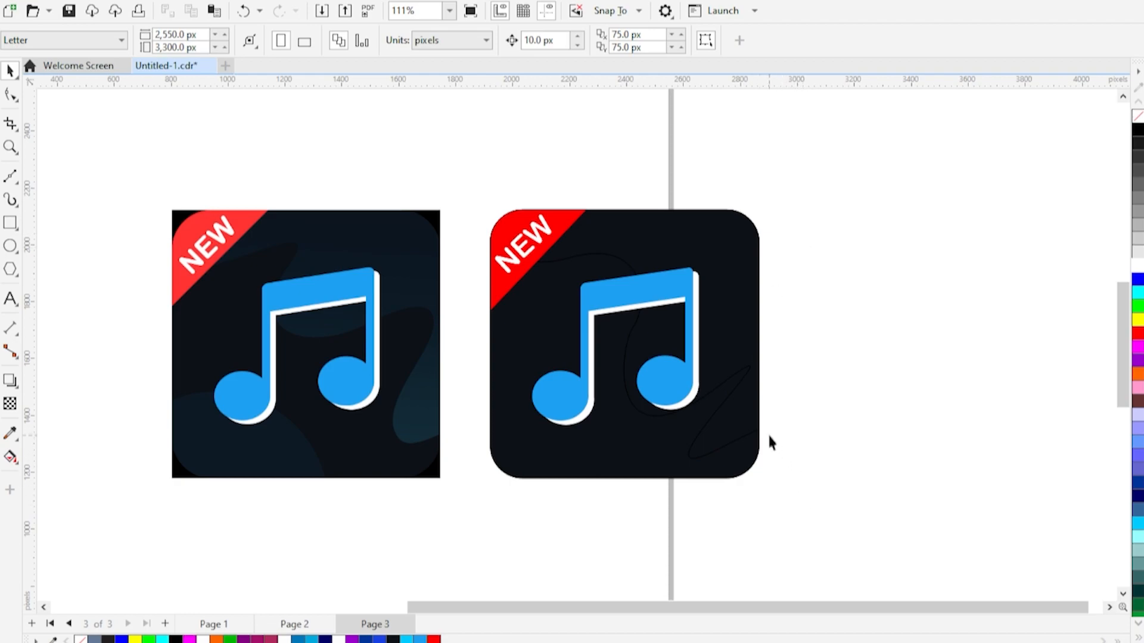
- Fill the intersected wavy shape with the dark teal sampled from the reference background and remove its outline
click(10, 433)
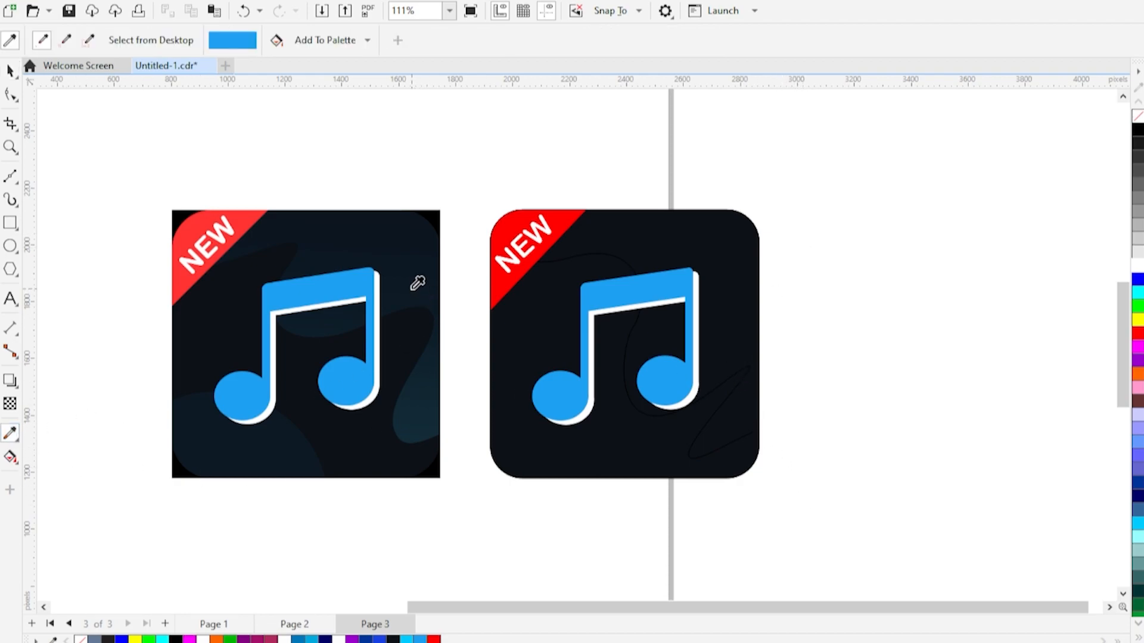
click(412, 289)
click(10, 71)
click(634, 358)
right_click(1138, 127)
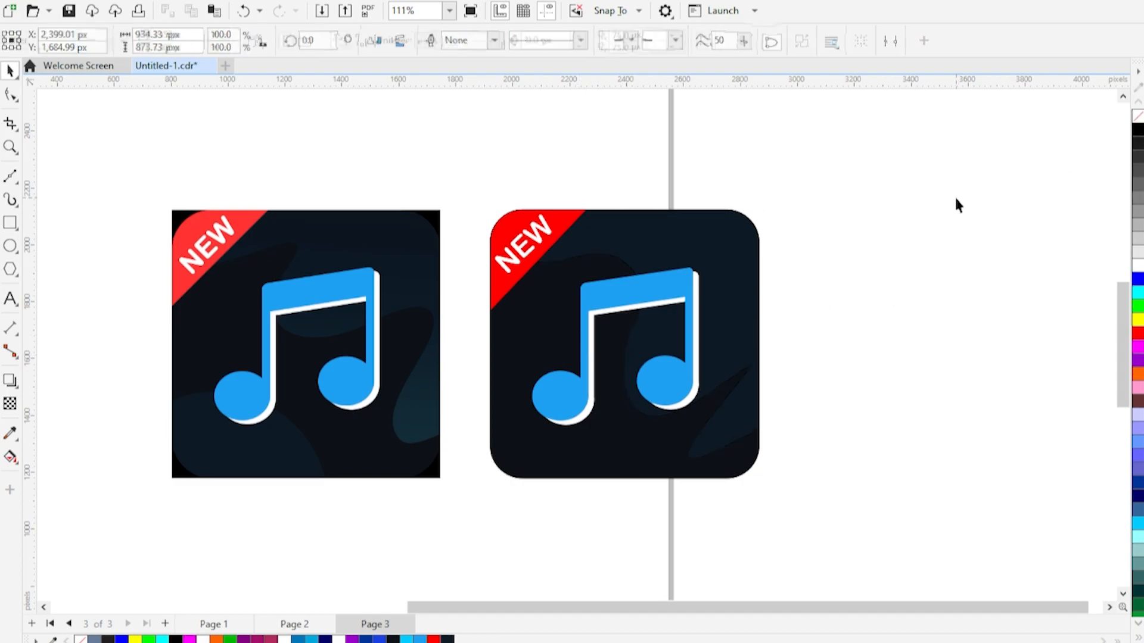
click(957, 202)
- Reshape the wavy background shape by editing its nodes around the right note head
scroll(618, 468, down, 2)
scroll(639, 544, up, 2)
click(712, 395)
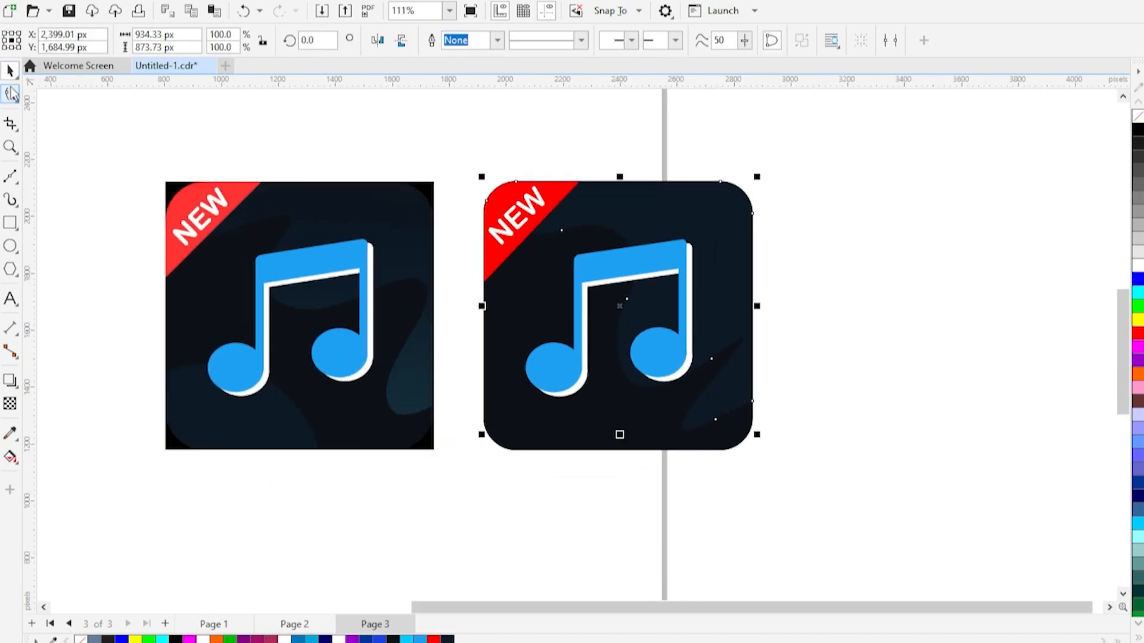
key(F10)
click(683, 339)
scroll(627, 301, up, 3)
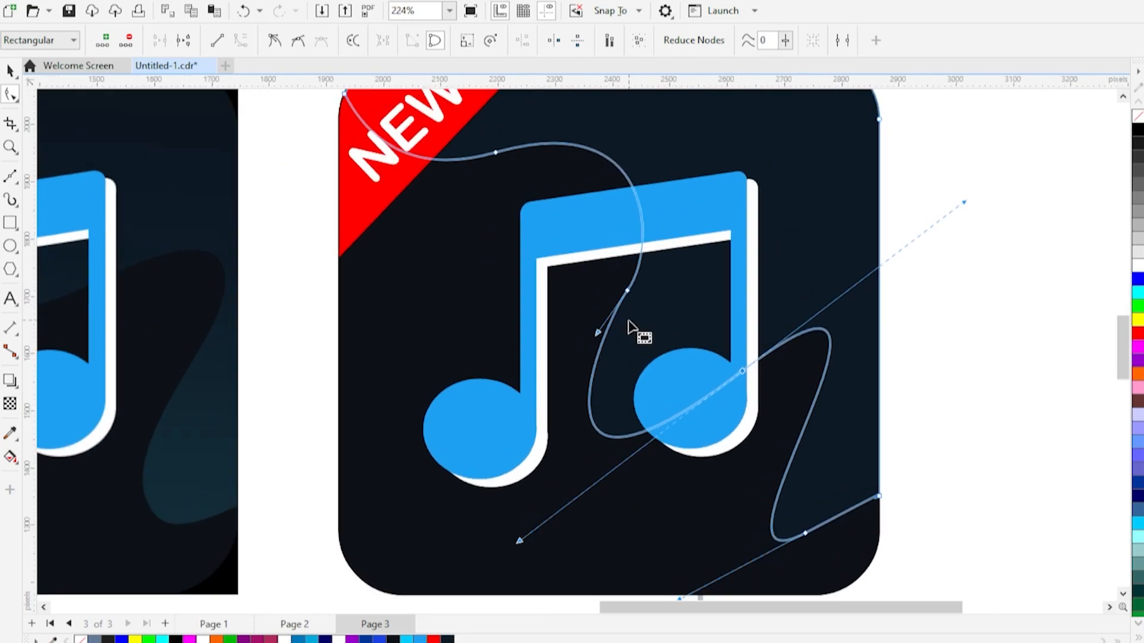
double_click(628, 281)
scroll(621, 438, down, 2)
click(10, 71)
click(991, 358)
scroll(953, 393, down, 2)
scroll(906, 481, up, 1)
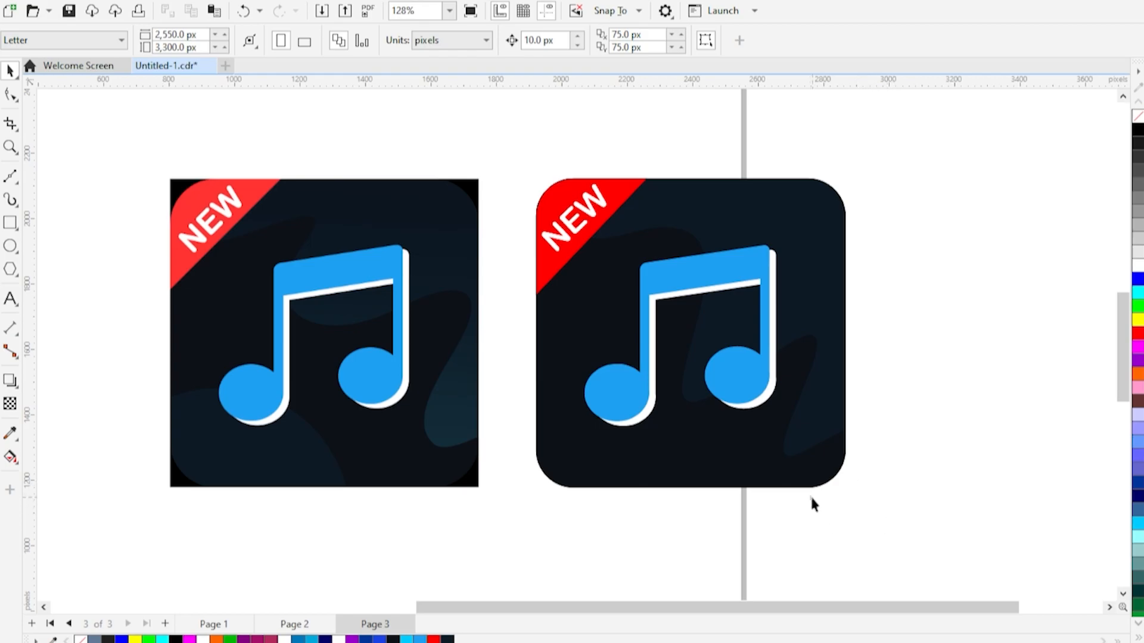
- Give the note a linear gradient from light blue at its upper right to deep blue at its lower left
click(743, 381)
scroll(740, 376, up, 3)
scroll(739, 373, down, 2)
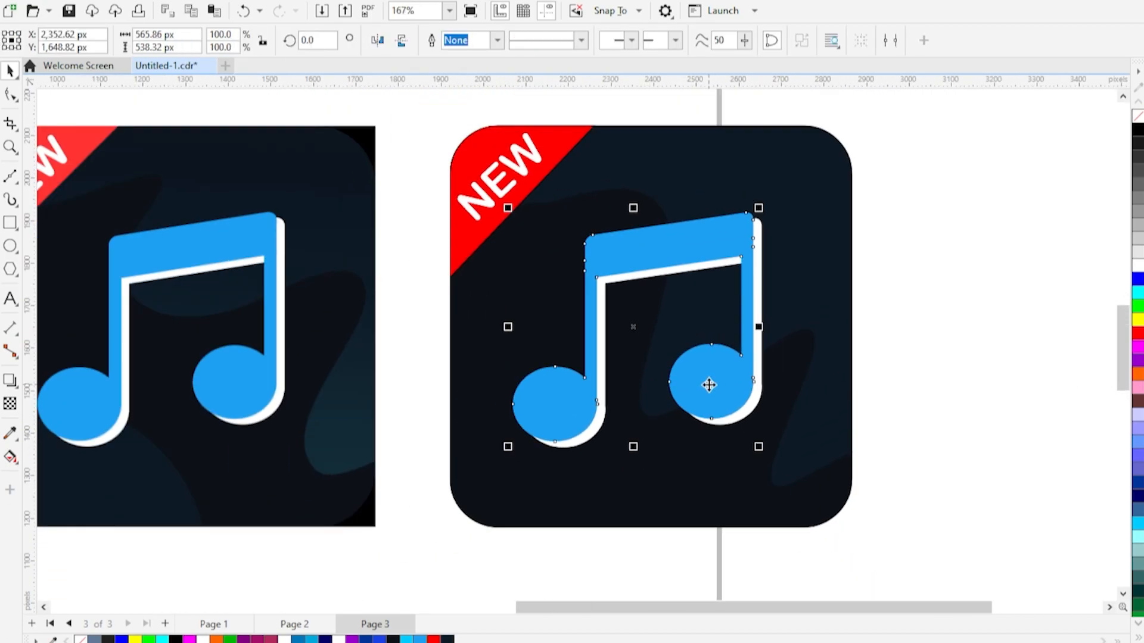
click(10, 457)
scroll(602, 472, down, 1)
drag(703, 258, 574, 434)
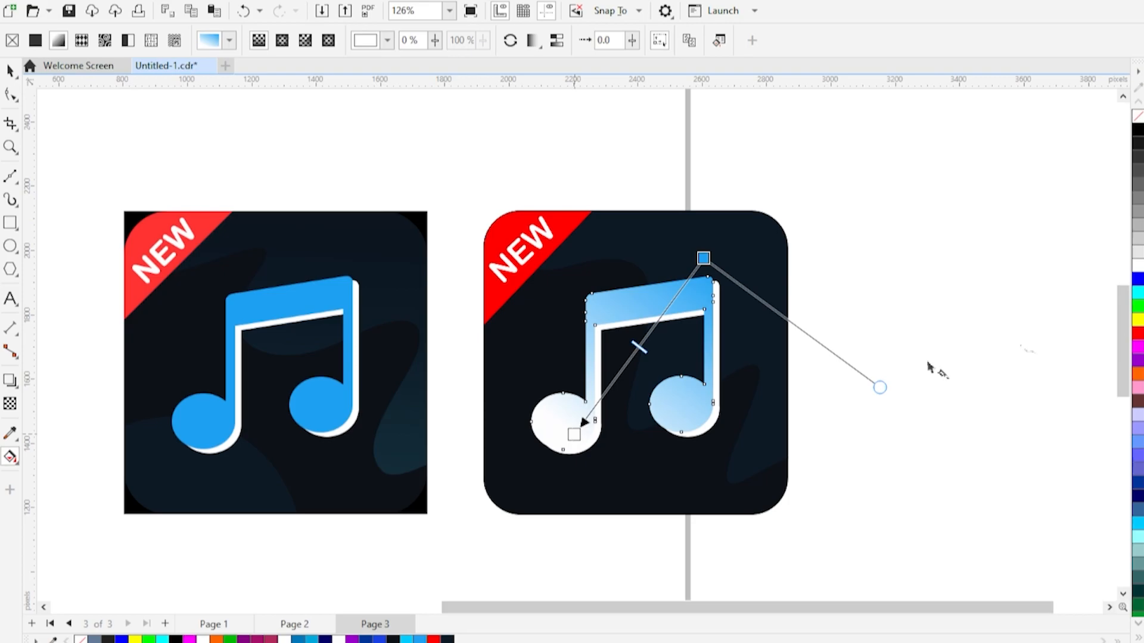
click(1137, 278)
drag(703, 258, 741, 241)
scroll(620, 403, up, 1)
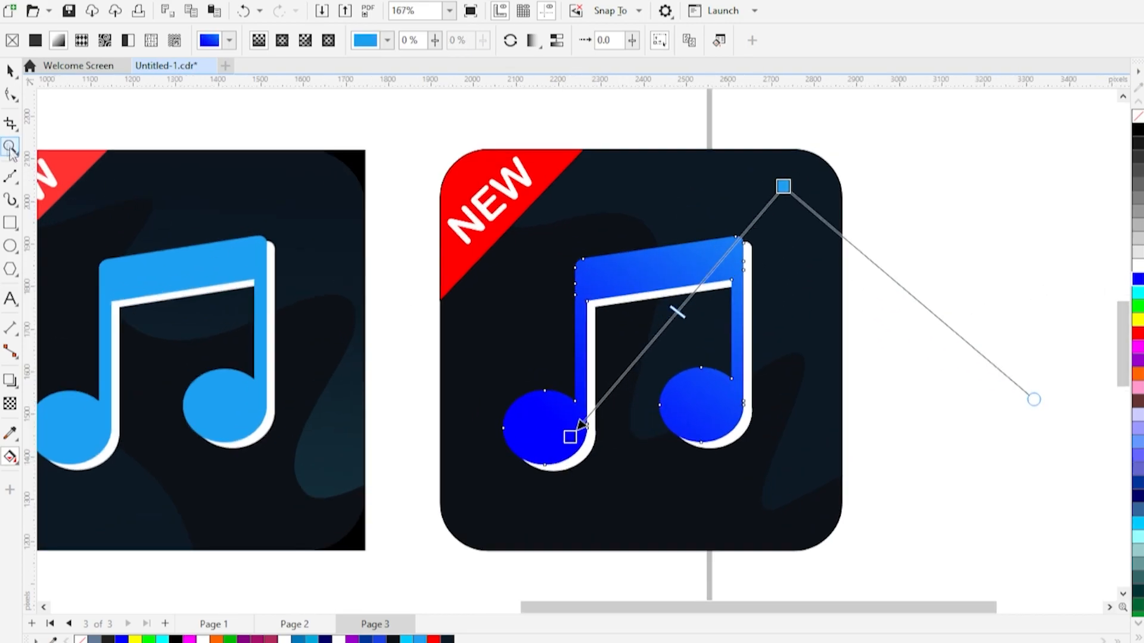
- Draw an ellipse about 217 × 229 px overlapping the left note head
key(space)
scroll(562, 435, up, 3)
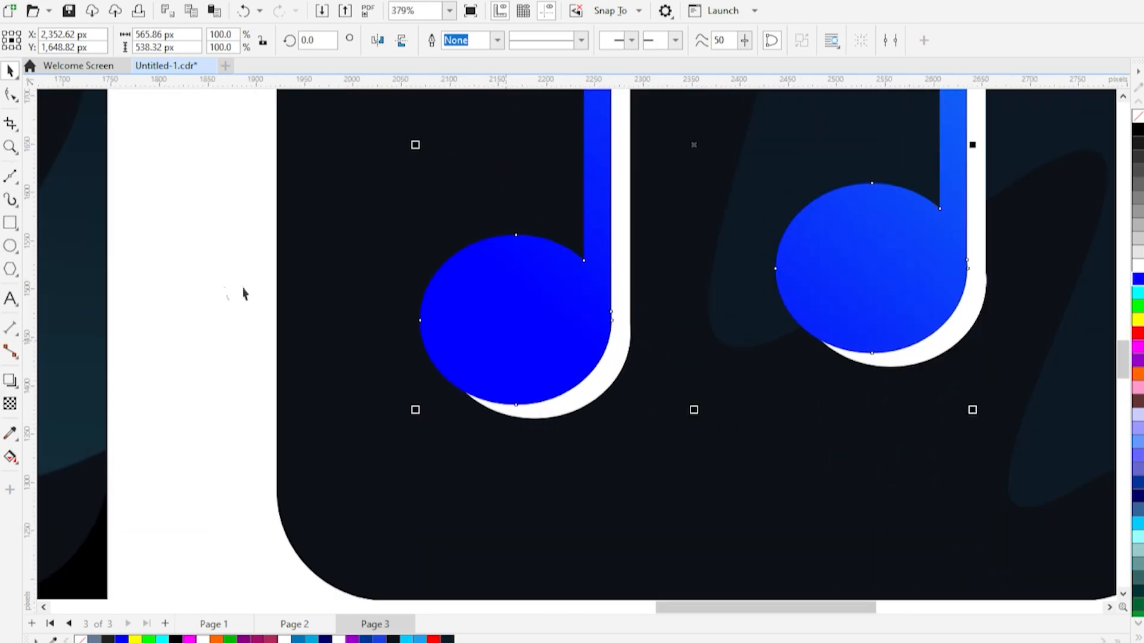
click(10, 250)
drag(380, 192, 592, 411)
click(11, 72)
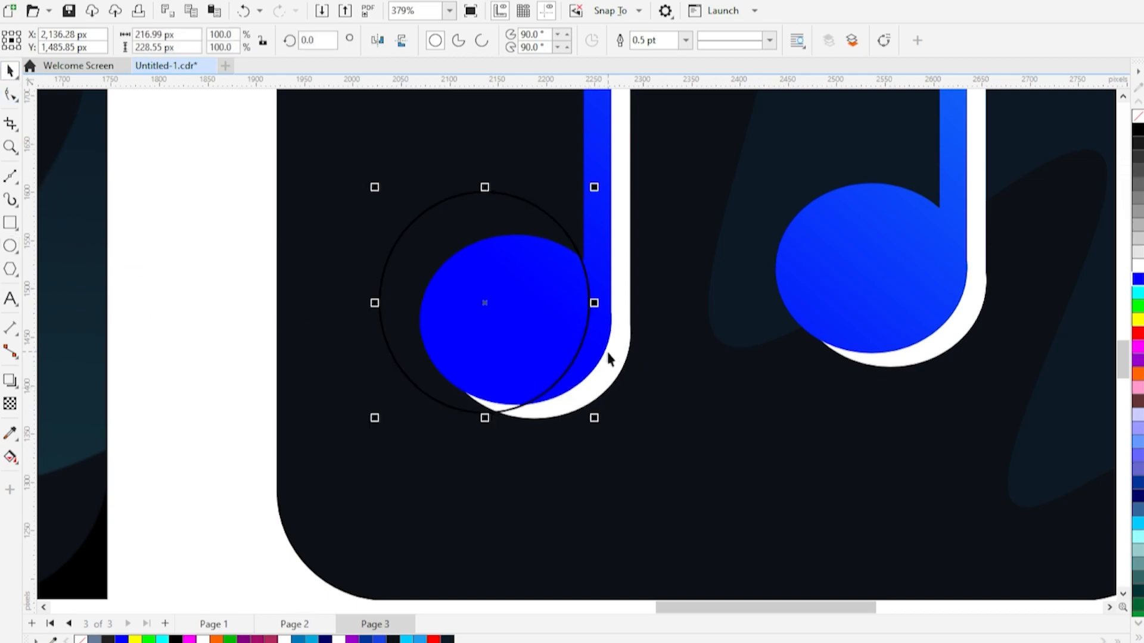
- Remove the ellipse, keeping only its overlap with the left note head, and fill that overlap white
click(552, 219)
click(533, 213)
key(Delete)
click(525, 317)
click(1138, 269)
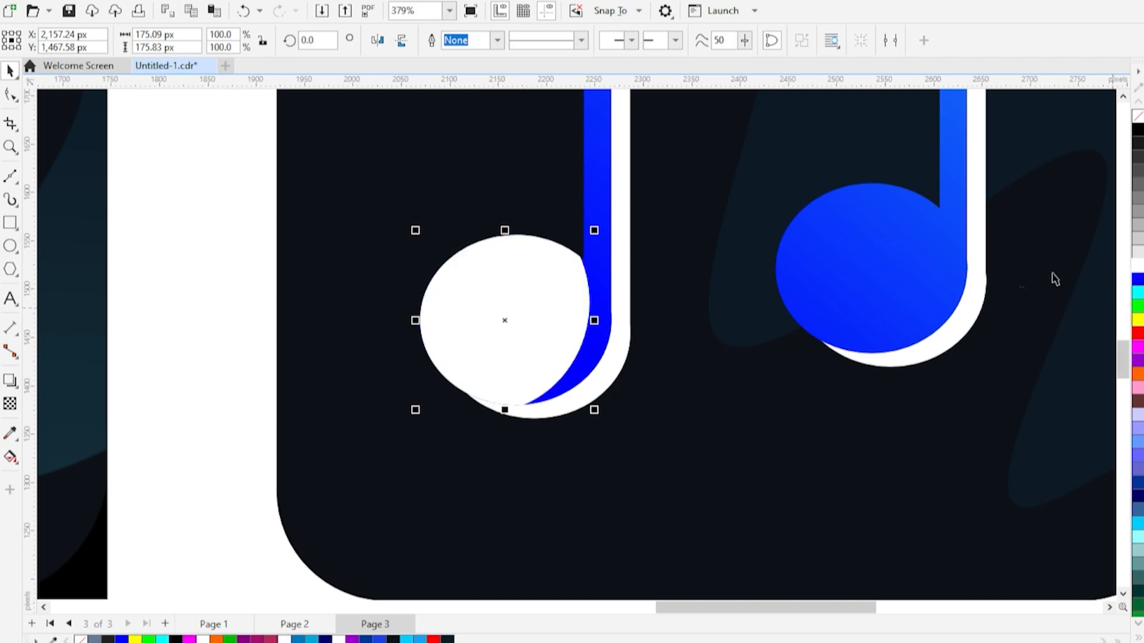
- Apply a linear transparency at about -21.9° to the white overlap so it fades out toward the note head's lower right
click(10, 405)
drag(613, 322, 439, 296)
key(ctrl+z)
drag(583, 348, 609, 341)
key(ctrl+z)
drag(414, 284, 258, 199)
scroll(596, 411, down, 2)
scroll(518, 375, up, 1)
click(605, 353)
scroll(467, 435, down, 3)
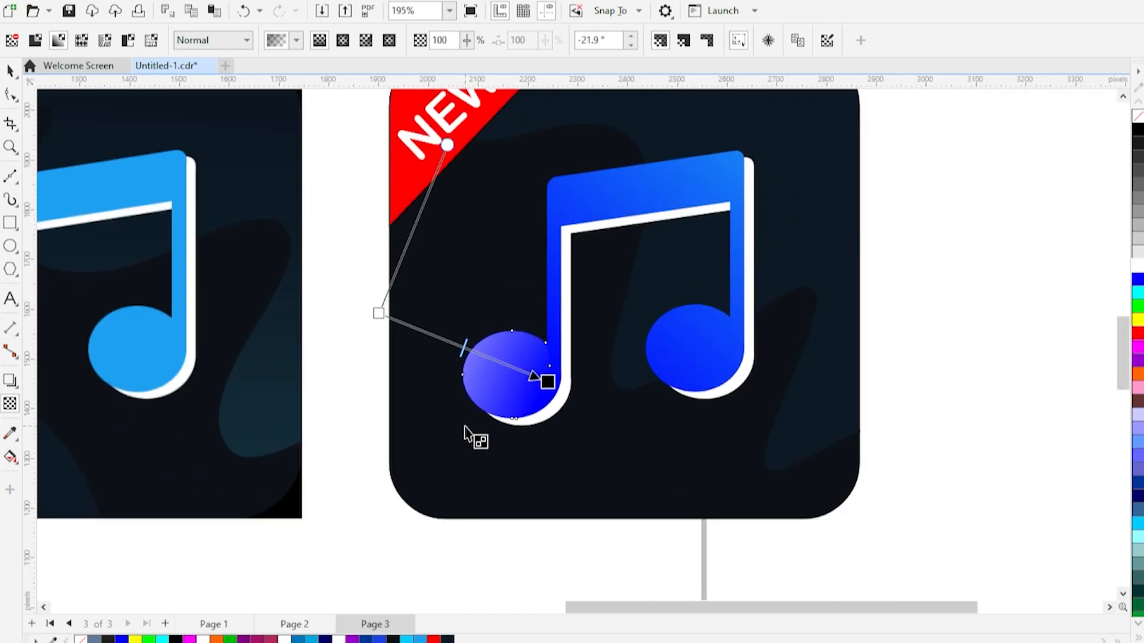
- Draw an ellipse about 196 × 225 px overlapping the right note head
click(10, 71)
scroll(470, 397, down, 2)
key(Escape)
scroll(561, 448, up, 3)
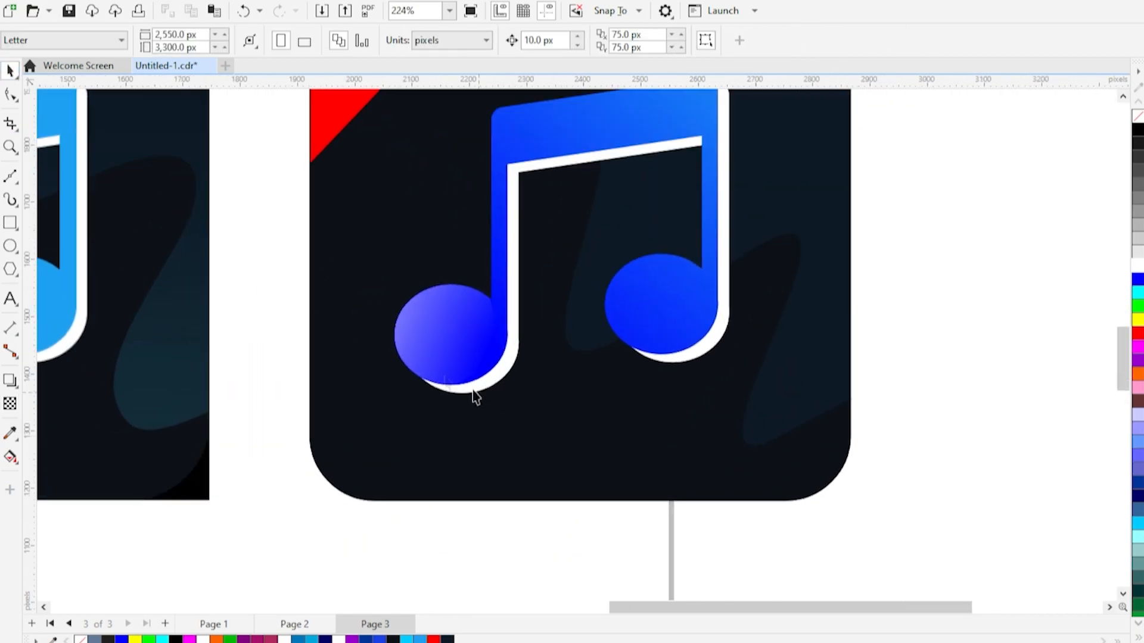
scroll(434, 429, down, 2)
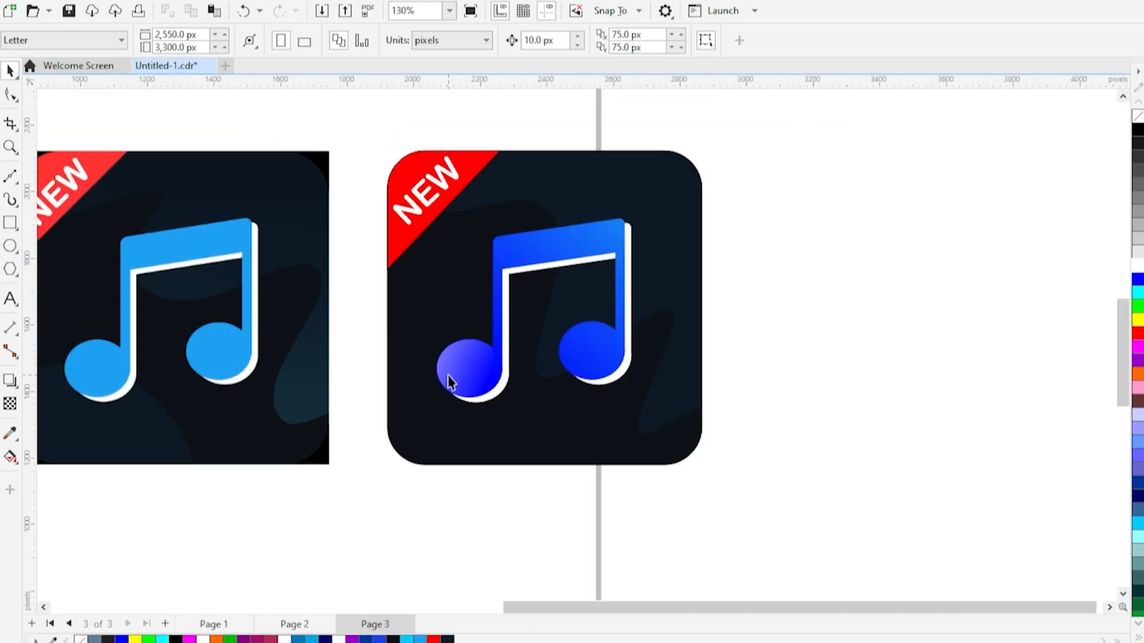
scroll(448, 381, up, 2)
key(F7)
scroll(653, 307, up, 2)
drag(578, 260, 755, 464)
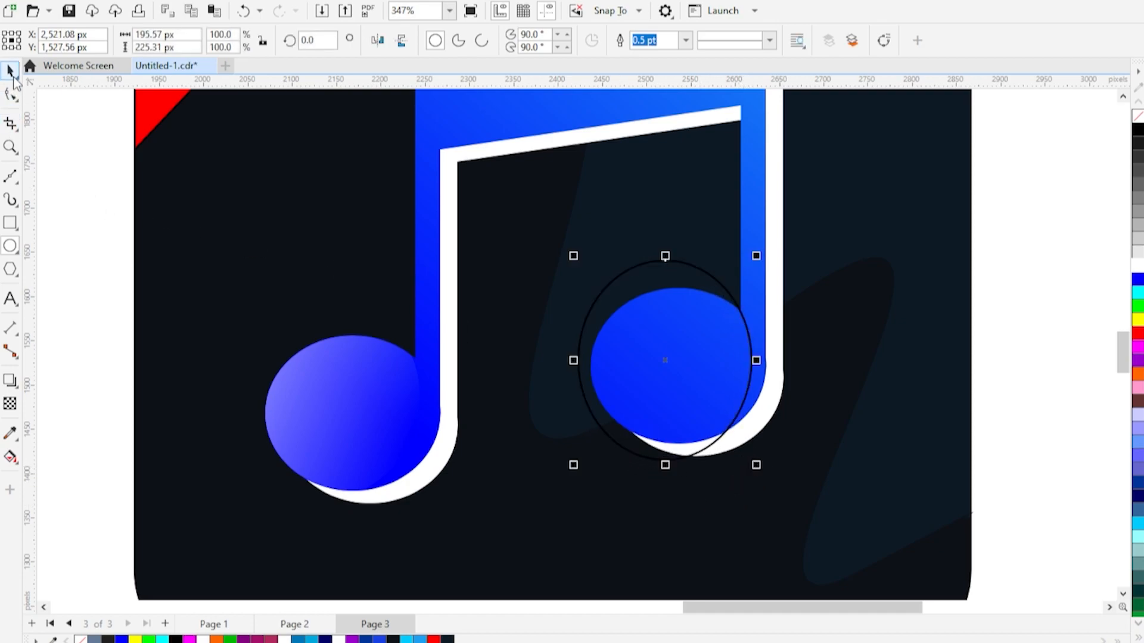
- Remove the ellipse, keeping only its overlap with the right note head, and fill that overlap white
shift+click(758, 201)
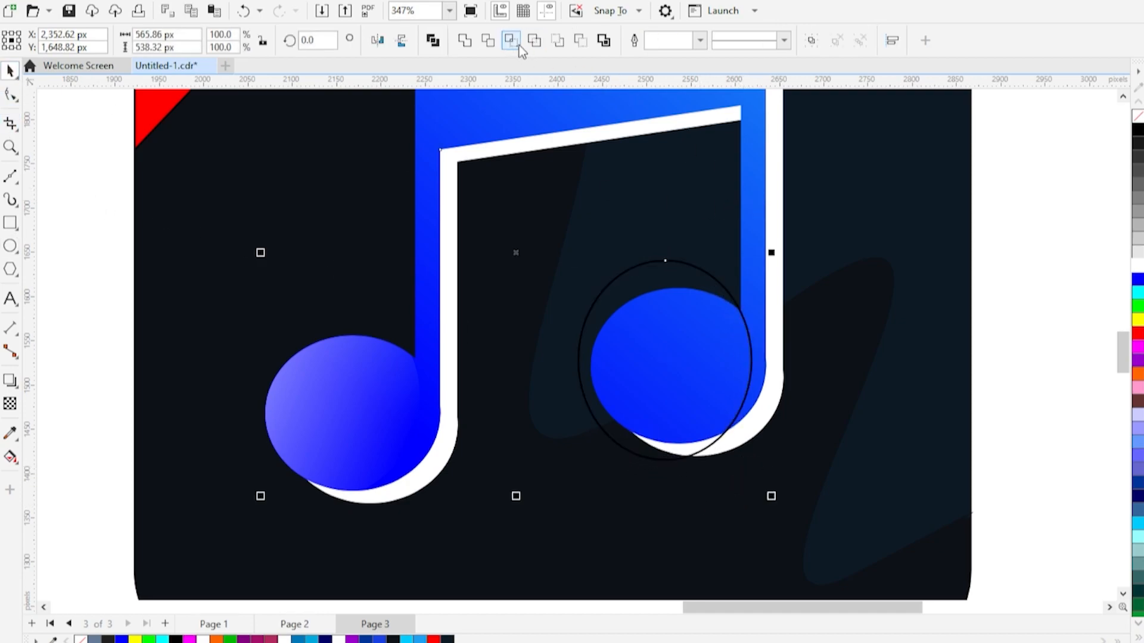
click(511, 40)
click(680, 271)
click(668, 271)
key(Delete)
click(675, 346)
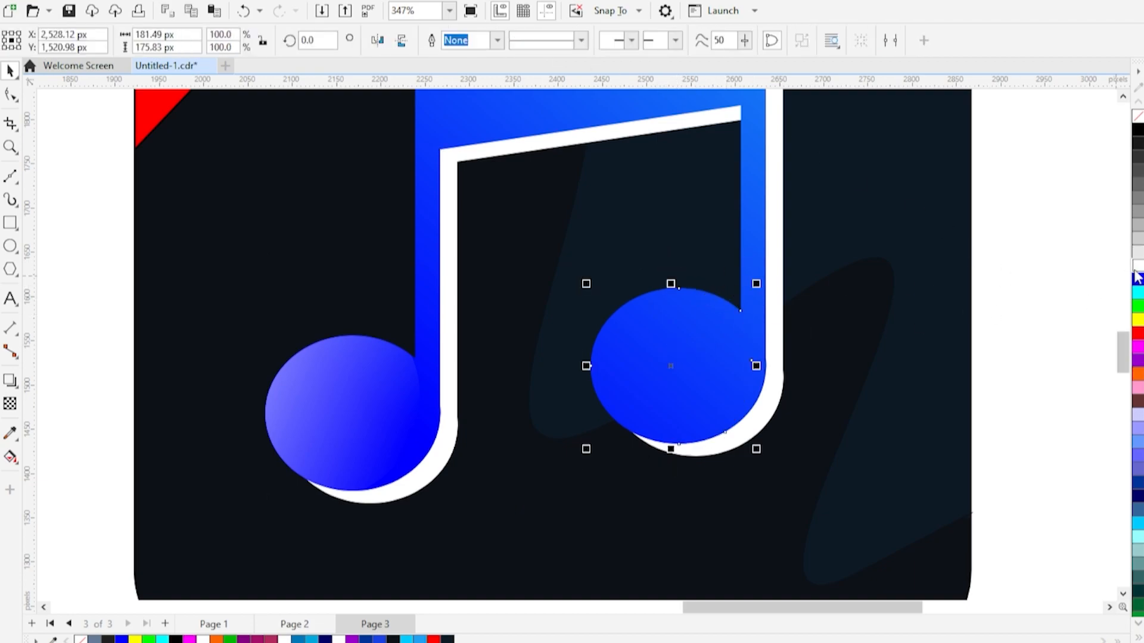
click(1137, 266)
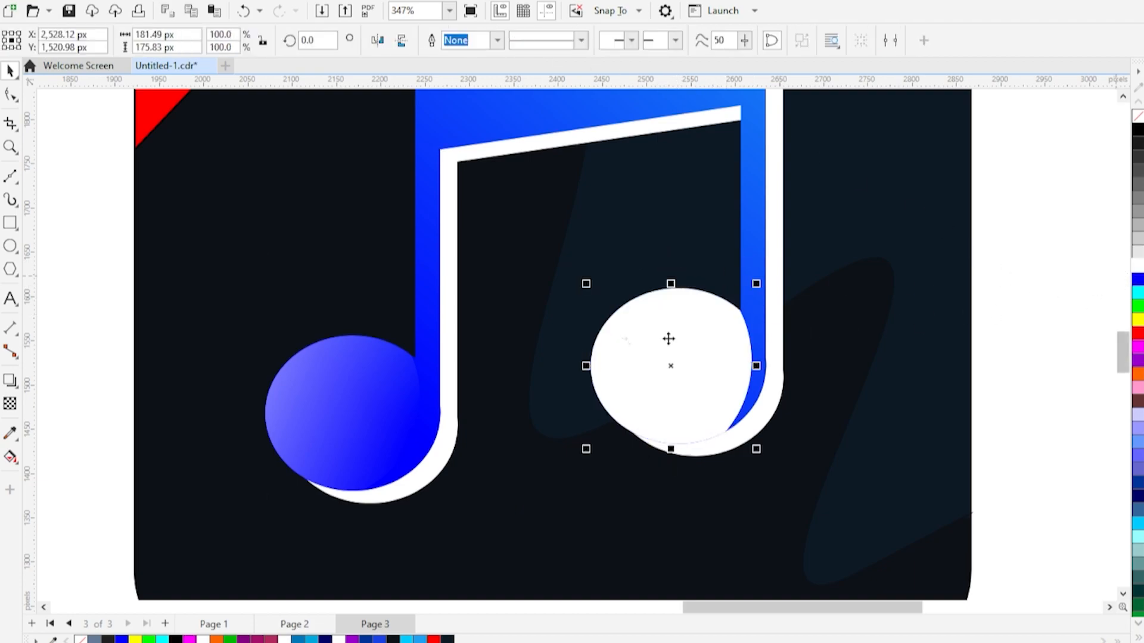
- Apply a linear transparency at about -16.1° to the right note head's white overlap so it fades out toward the lower right
click(16, 409)
drag(562, 342, 724, 382)
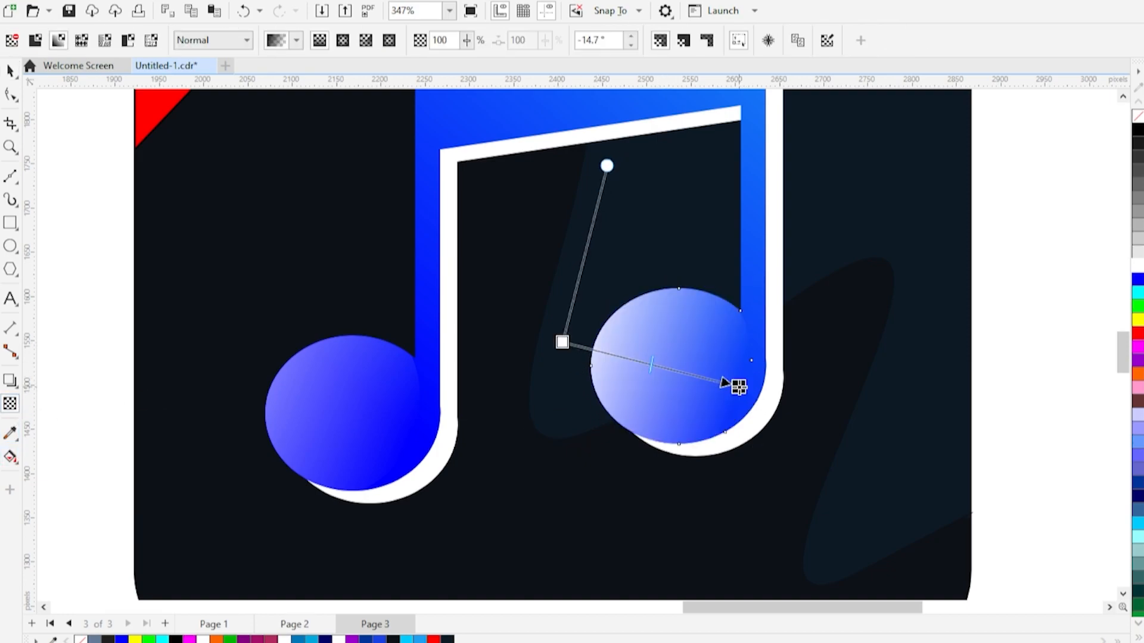
drag(562, 346, 470, 303)
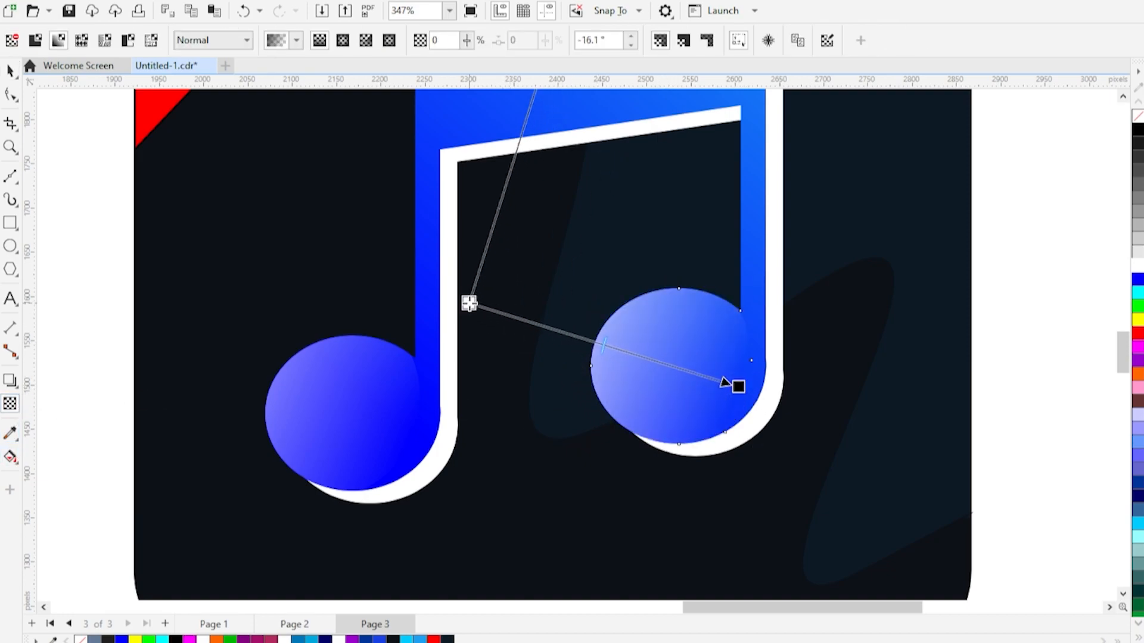
scroll(691, 458, down, 3)
click(10, 70)
scroll(638, 382, down, 2)
click(830, 370)
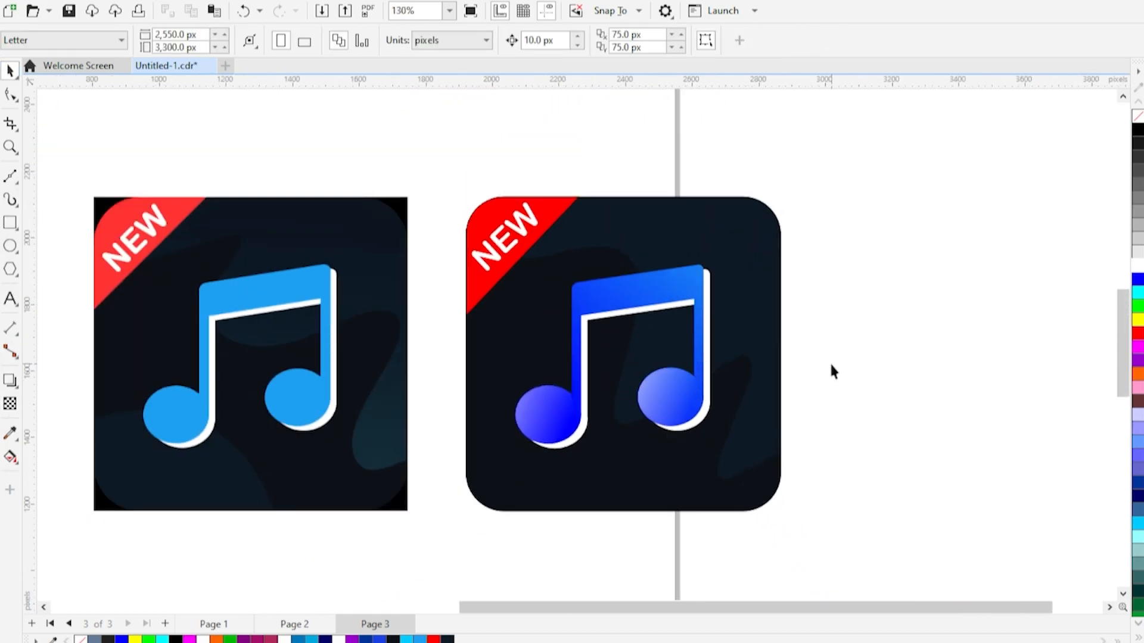
scroll(829, 370, up, 1)
scroll(723, 462, down, 1)
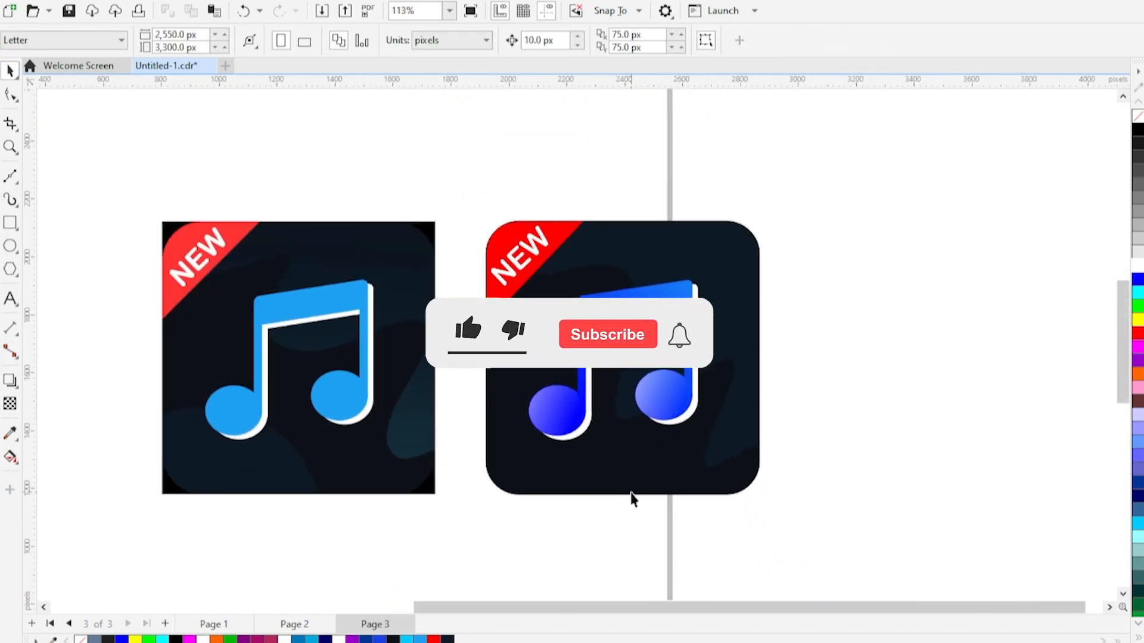
scroll(633, 494, up, 2)
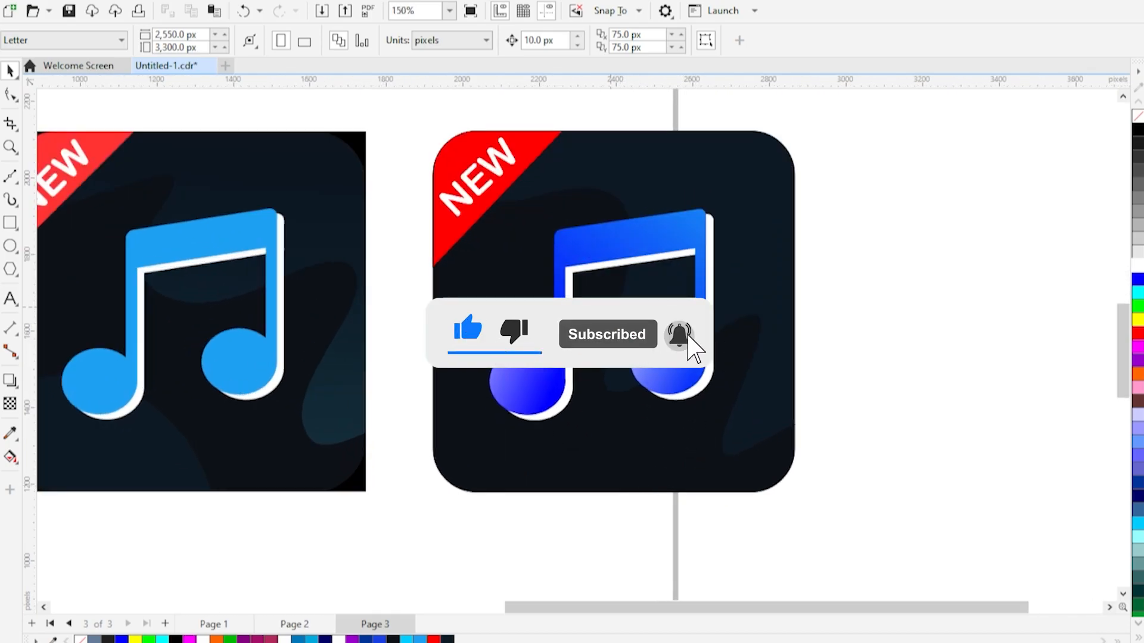
scroll(696, 402, up, 2)
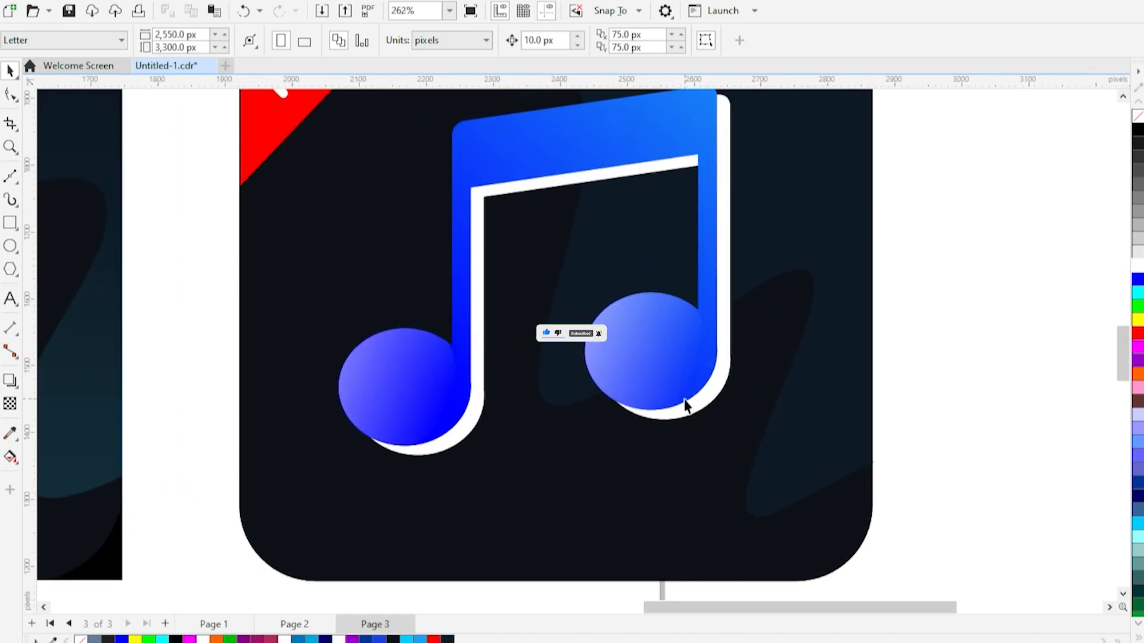
scroll(623, 267, down, 2)
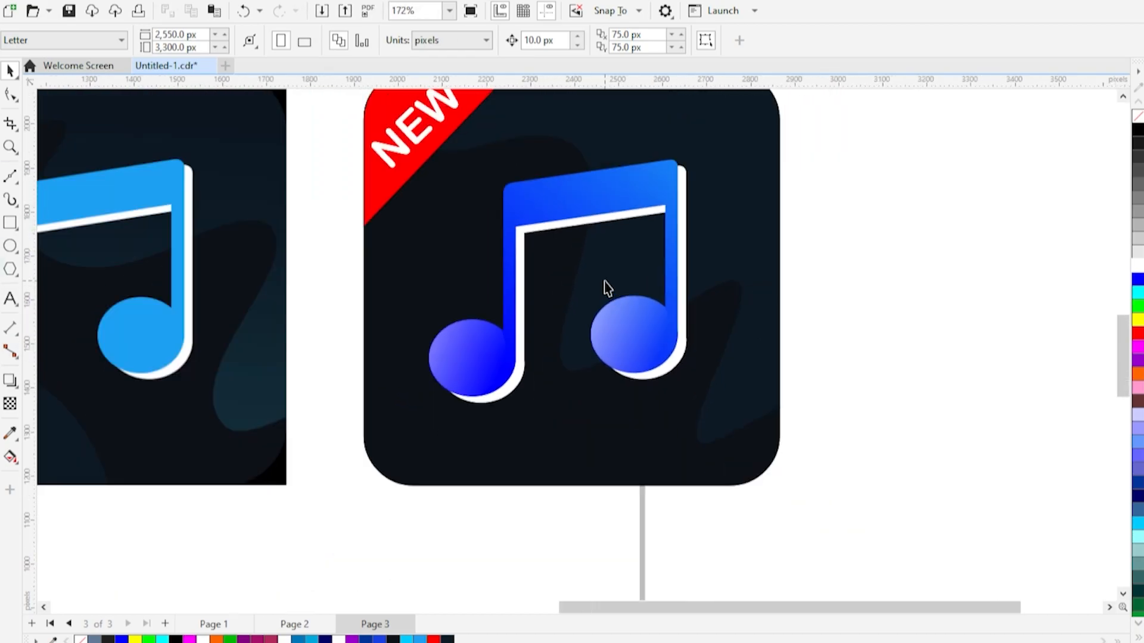
- Add the text BEFORE in 24 pt Arial below the original icon image
scroll(729, 499, down, 2)
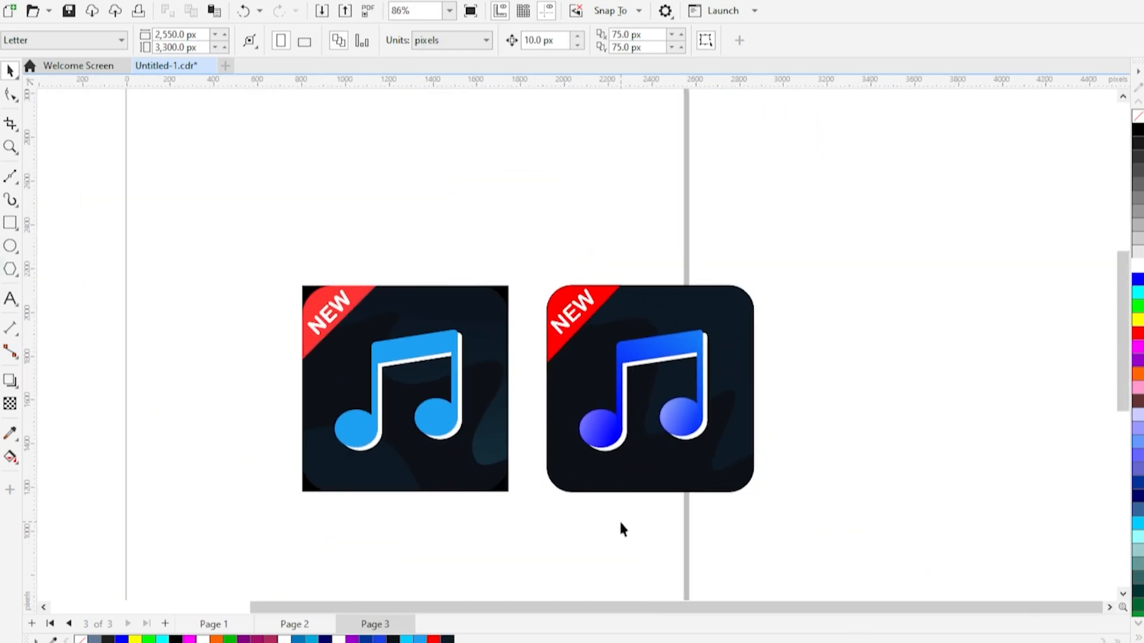
click(12, 305)
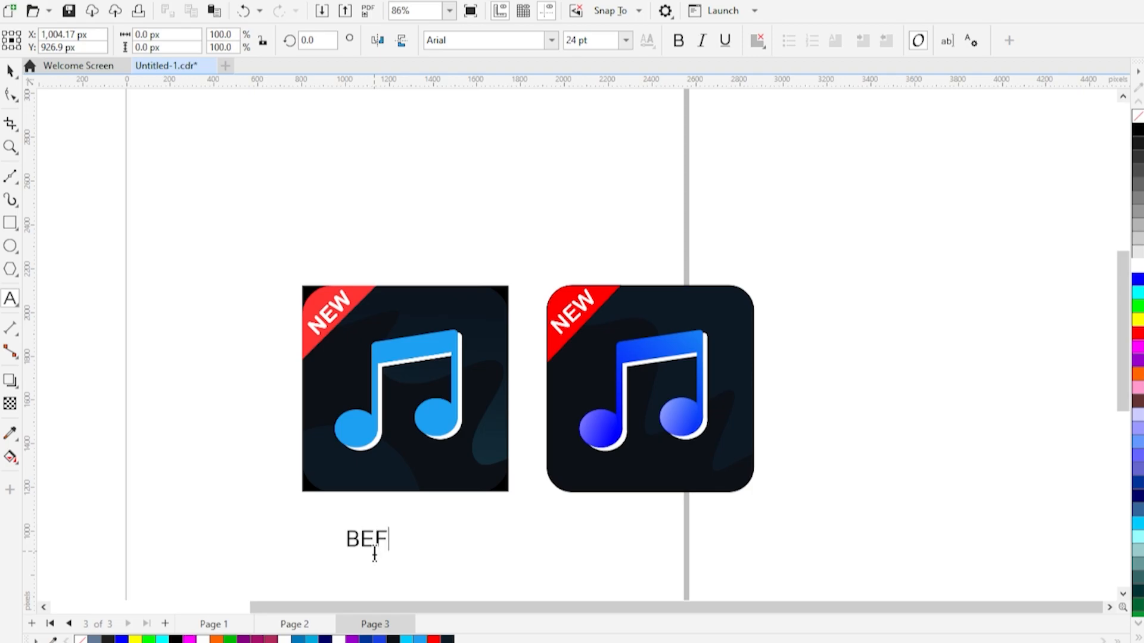
click(10, 70)
- Place a copy of the BEFORE label below the recreated icon and change the copy's text to AFTER
scroll(439, 575, up, 2)
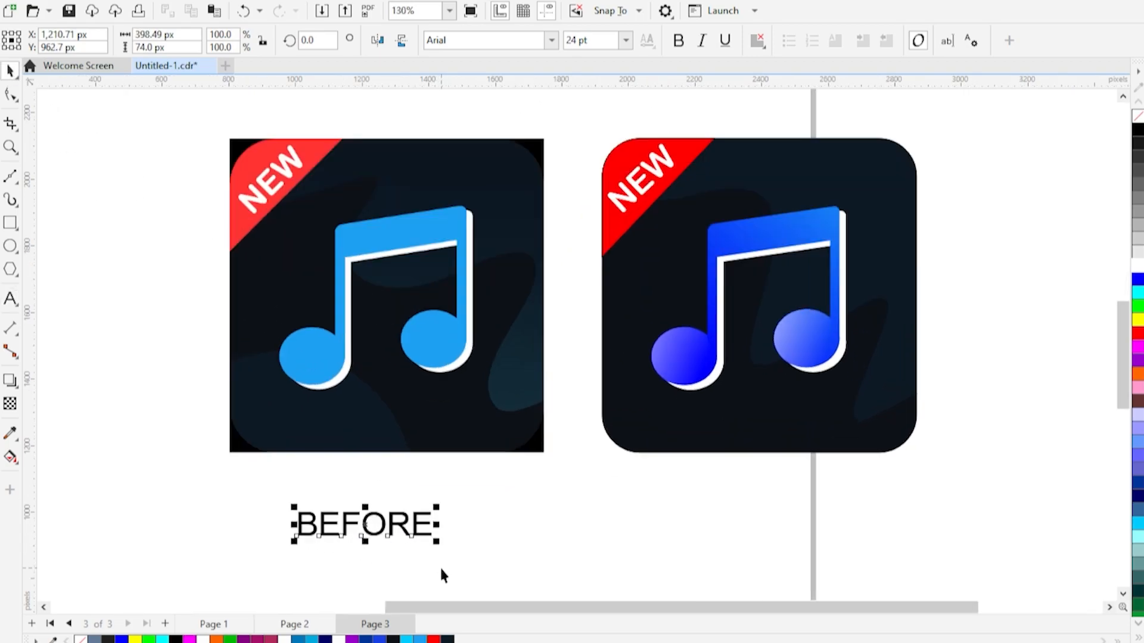
drag(372, 522, 767, 556)
right_click(766, 556)
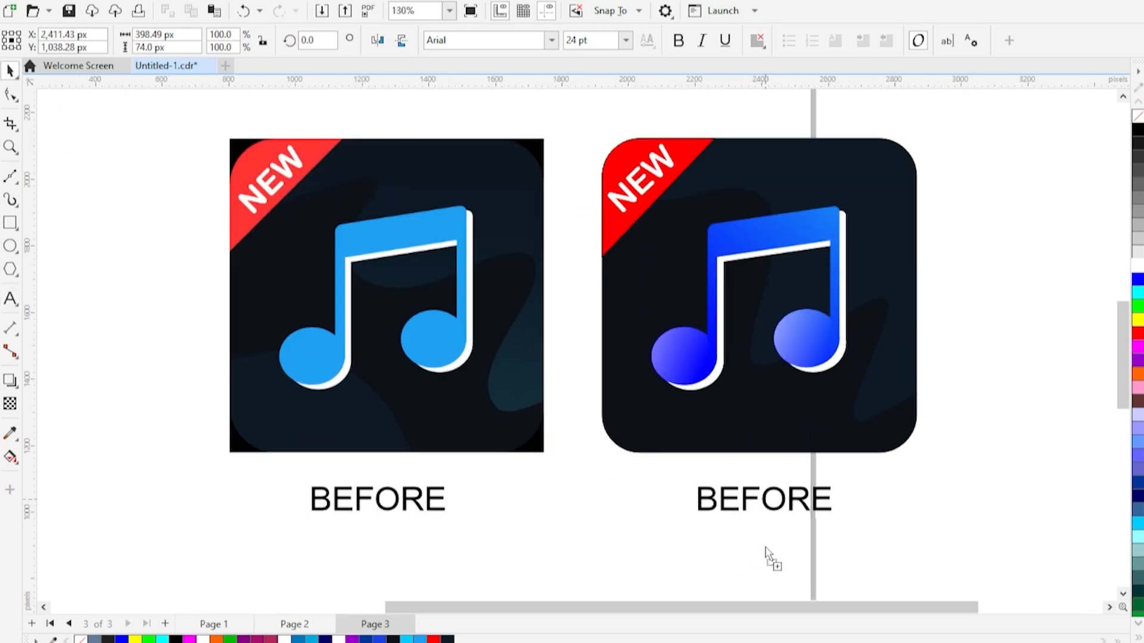
click(11, 299)
key(ctrl+a)
text(AFTER)
click(10, 71)
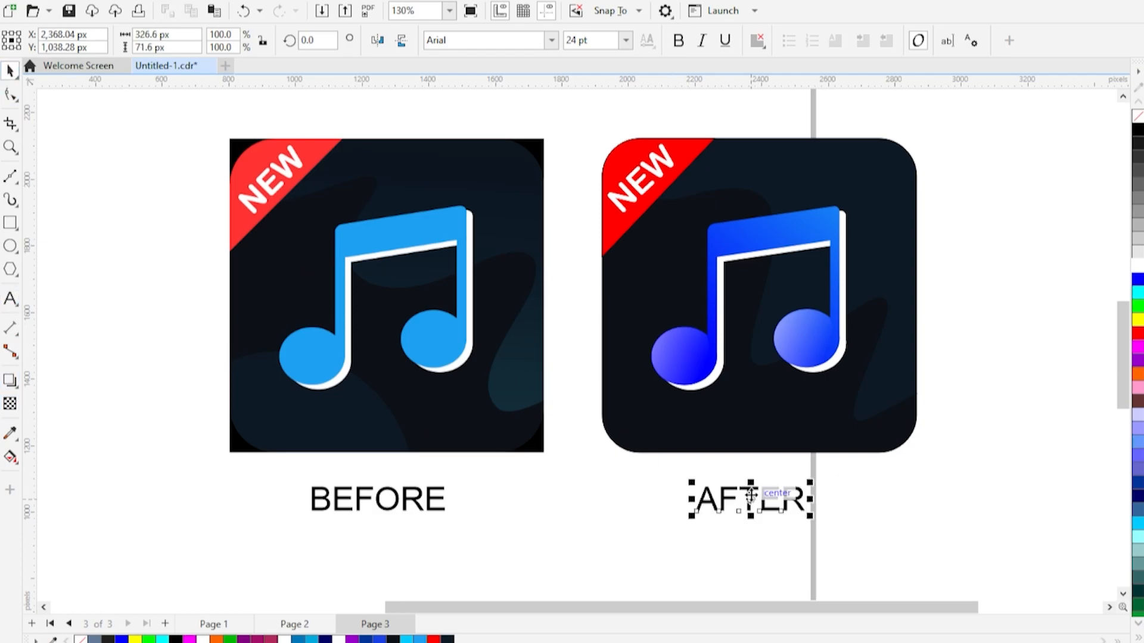
key(Escape)
scroll(752, 448, down, 1)
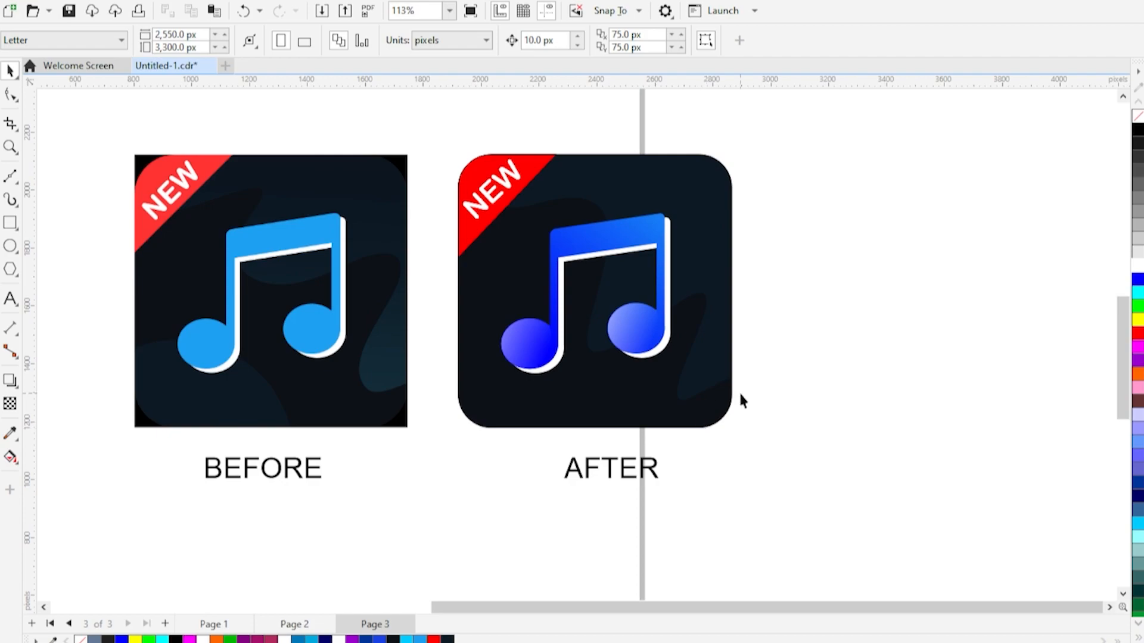